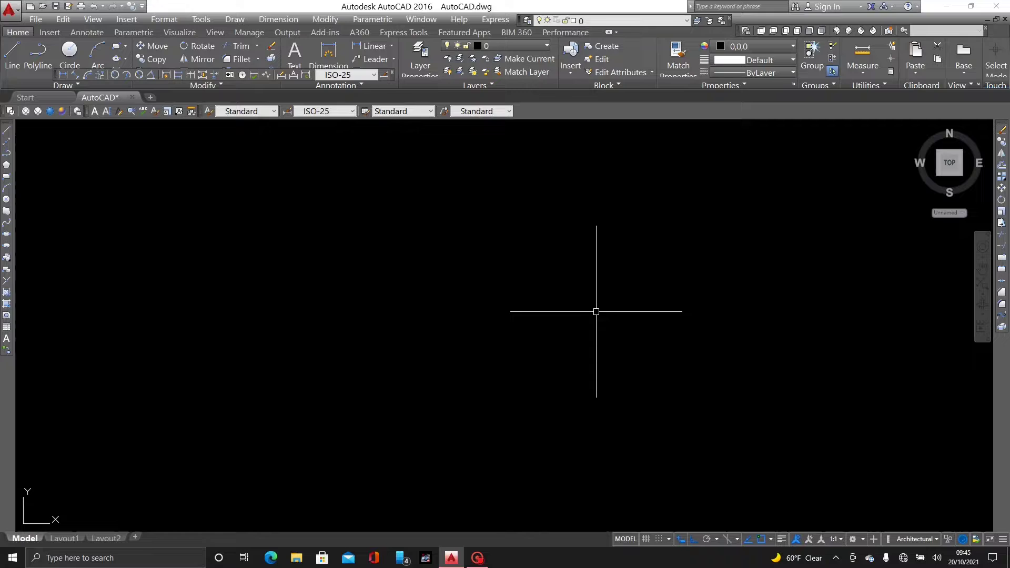
pyautogui.write('l')
# Step: Draw the rectangle's sides with the L command, extending the top and left lines past their corner
pyautogui.press('Return')
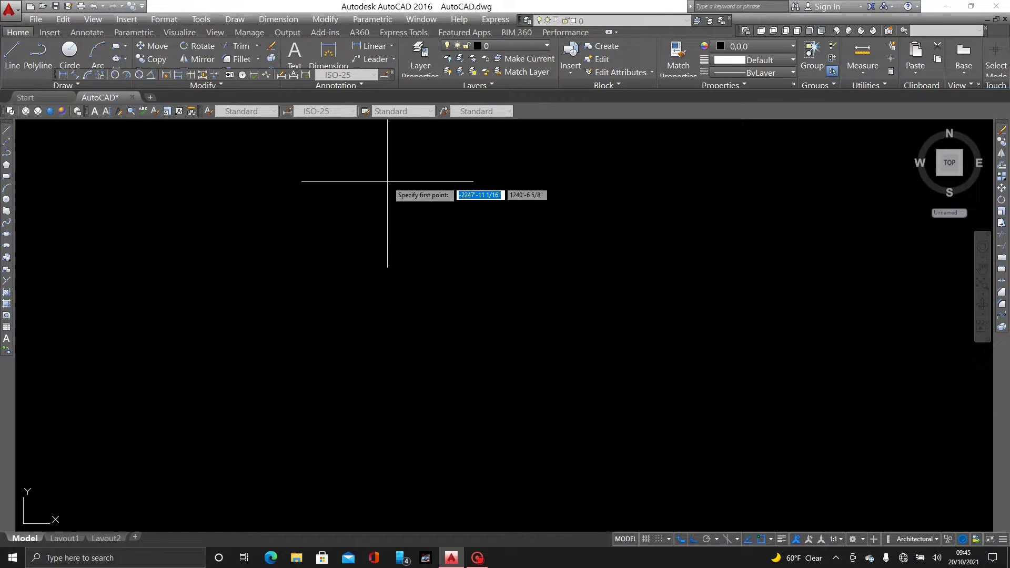
pyautogui.click(217, 259)
pyautogui.click(692, 259)
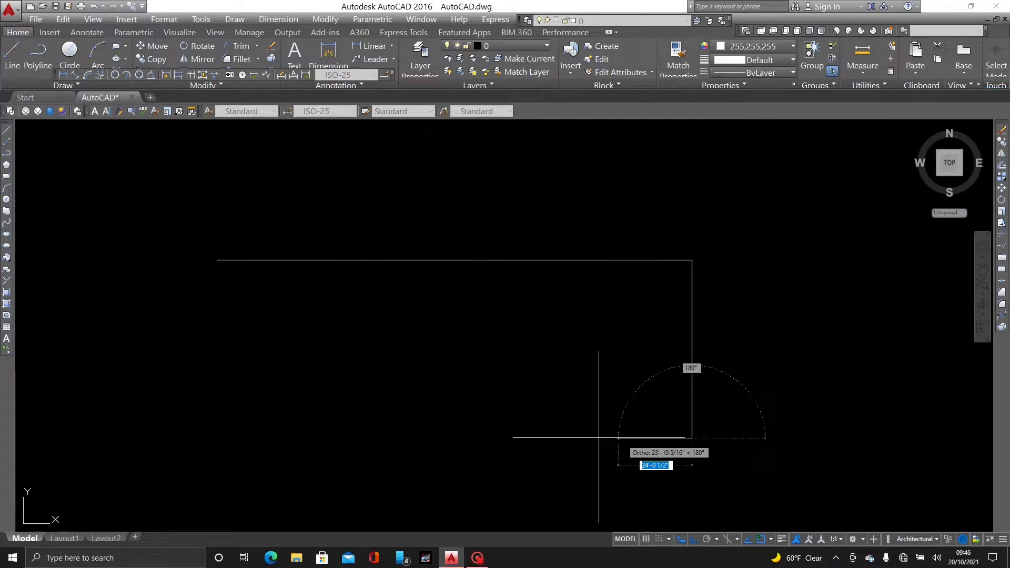
pyautogui.press('Return')
pyautogui.press('Return')
pyautogui.click(692, 259)
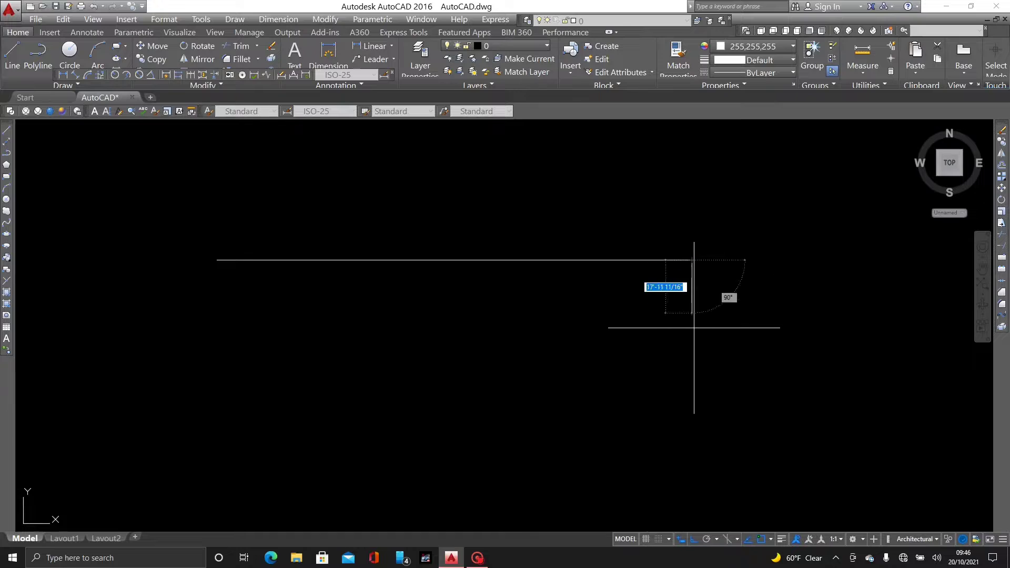
pyautogui.click(692, 411)
pyautogui.click(292, 411)
pyautogui.click(292, 259)
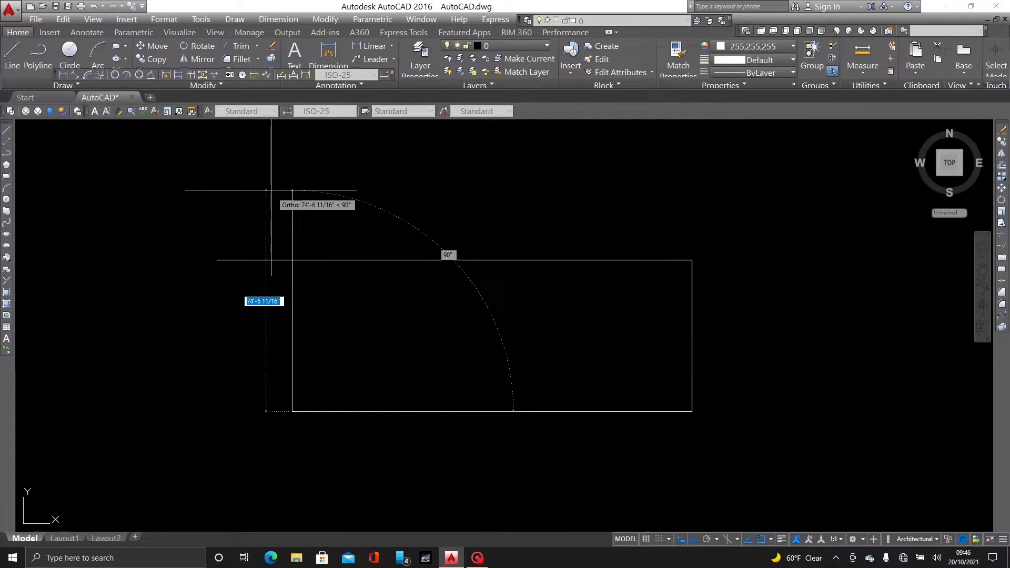
pyautogui.click(292, 189)
pyautogui.press('Return')
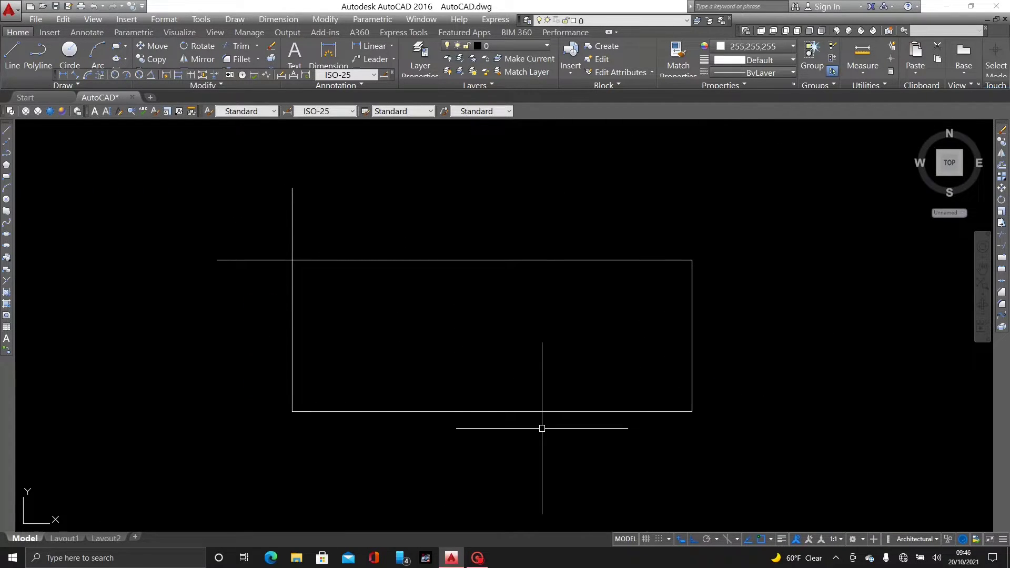
pyautogui.scroll(-2, 623, 379)
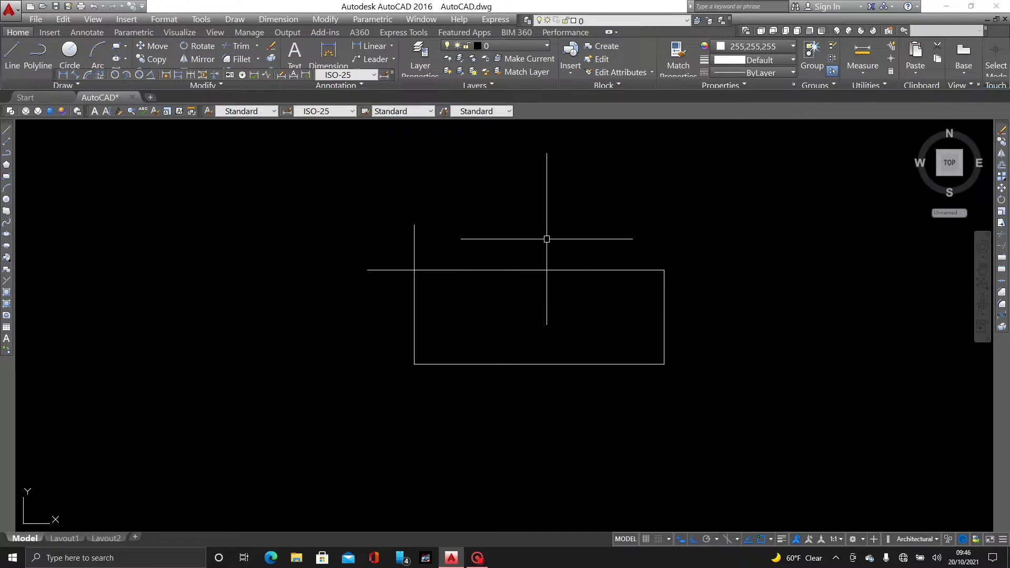
pyautogui.scroll(4, 536, 235)
pyautogui.moveTo(411, 411); pyautogui.dragTo(452, 304, button='middle')
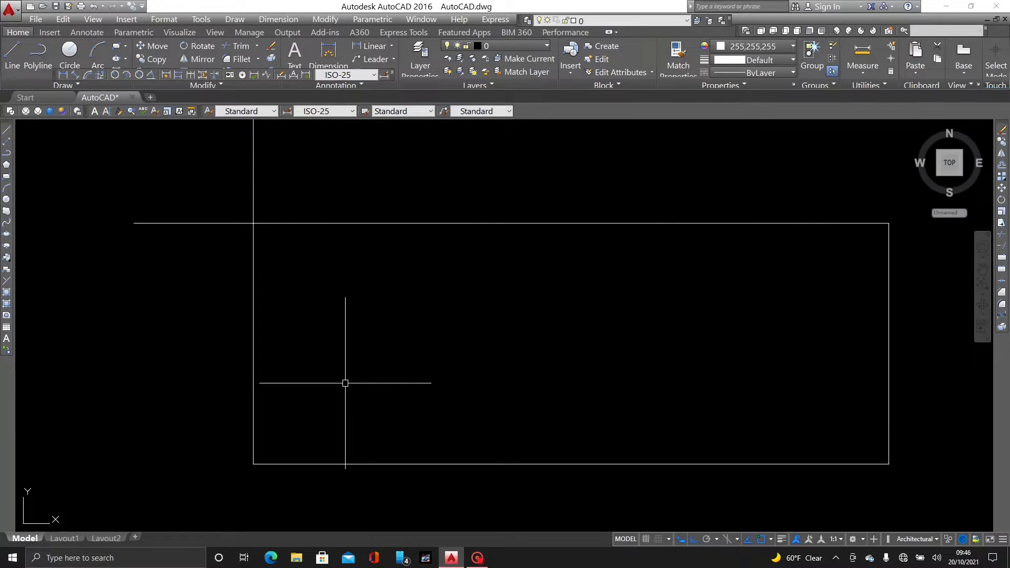
# Step: Select the rectangle's top line, clearing a first pick and selecting it again
pyautogui.moveTo(345, 383); pyautogui.dragTo(332, 408, button='middle')
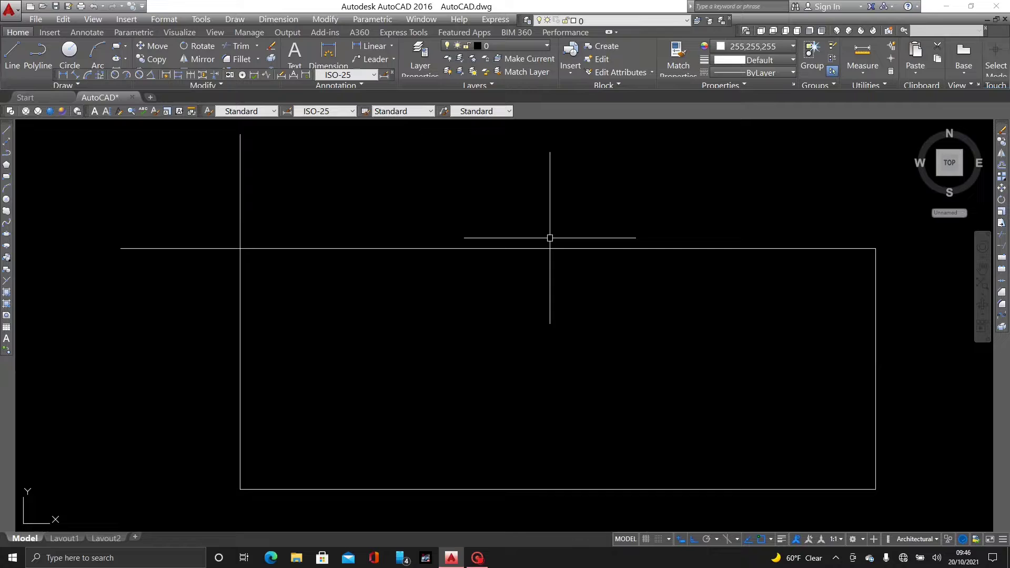
pyautogui.click(729, 84)
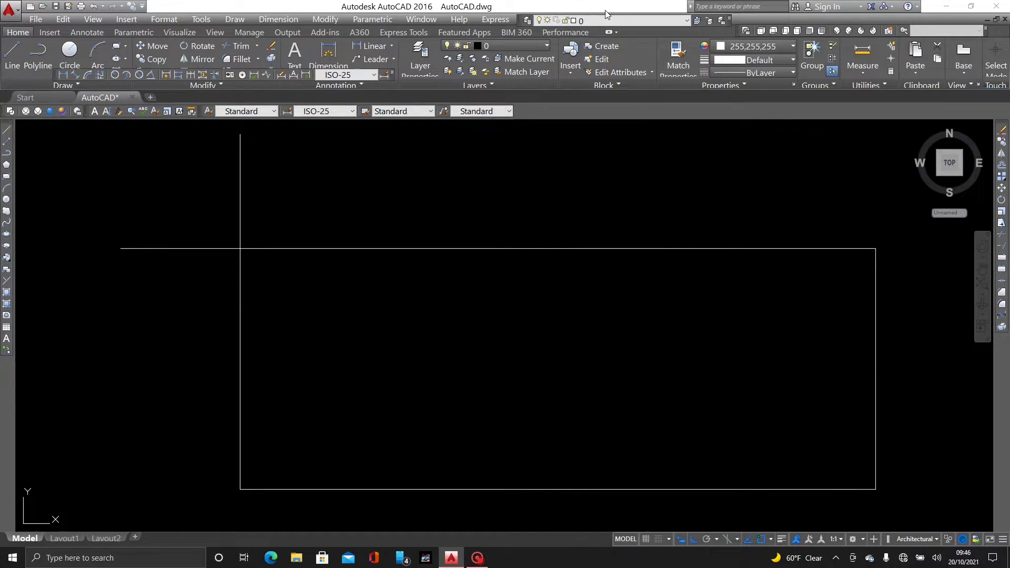
pyautogui.click(495, 214)
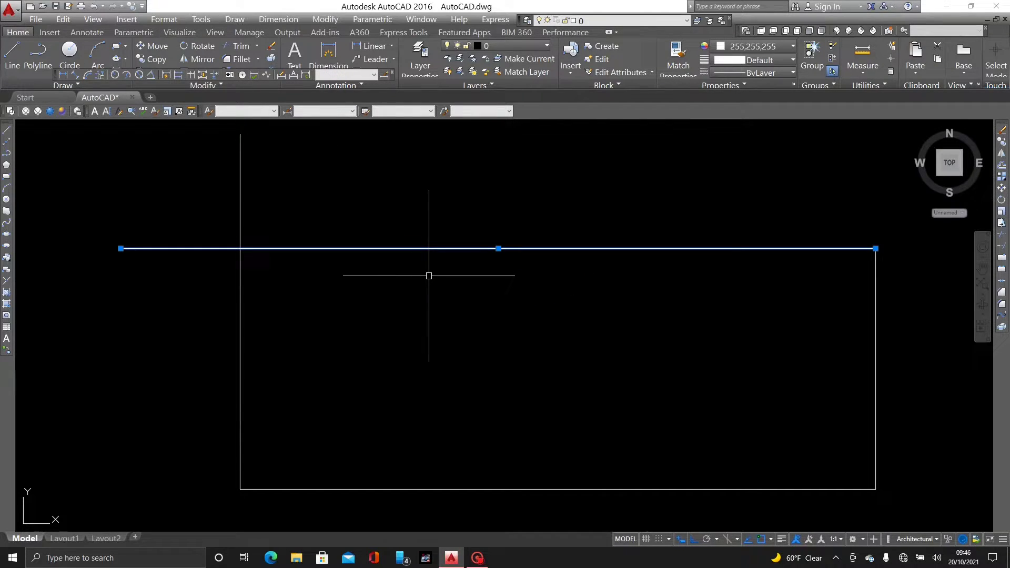
pyautogui.press('Escape')
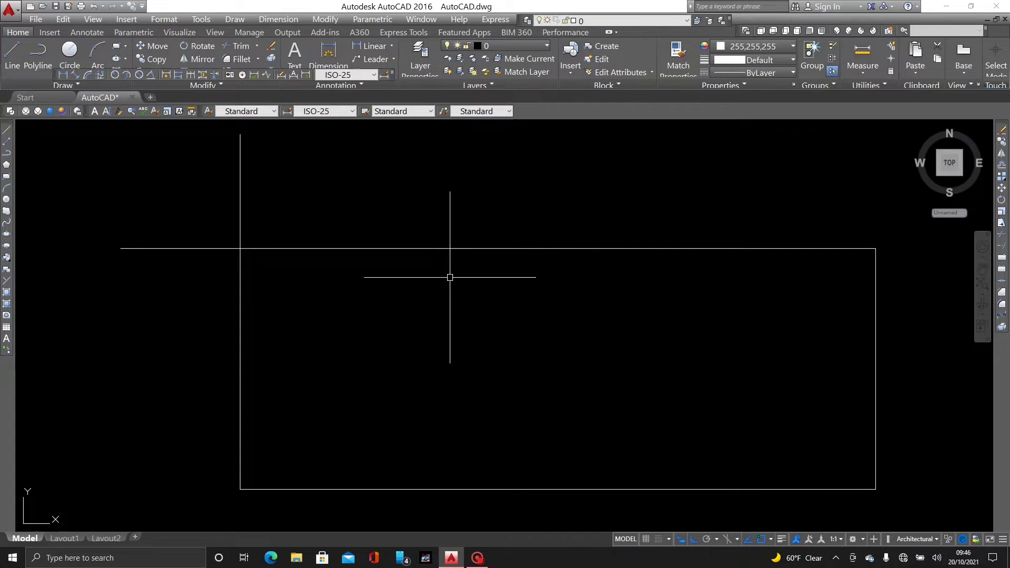
pyautogui.scroll(2, 523, 251)
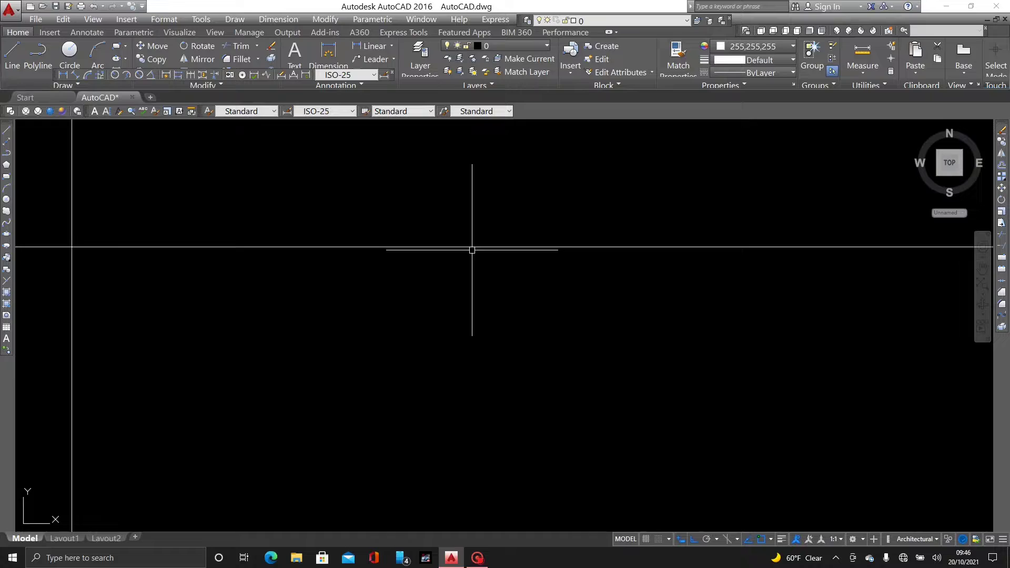
pyautogui.click(470, 247)
pyautogui.scroll(-2, 472, 246)
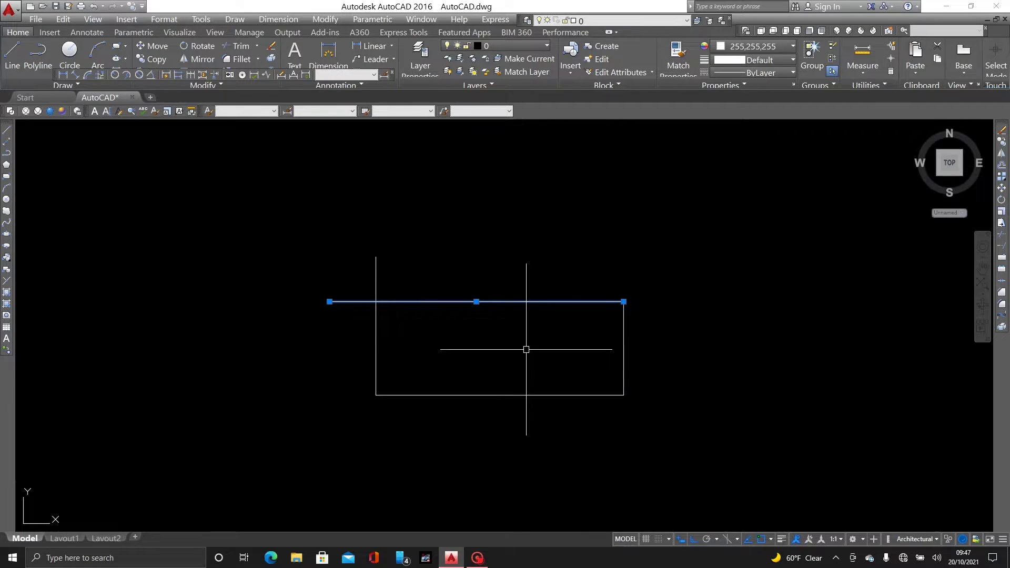
pyautogui.scroll(2, 477, 316)
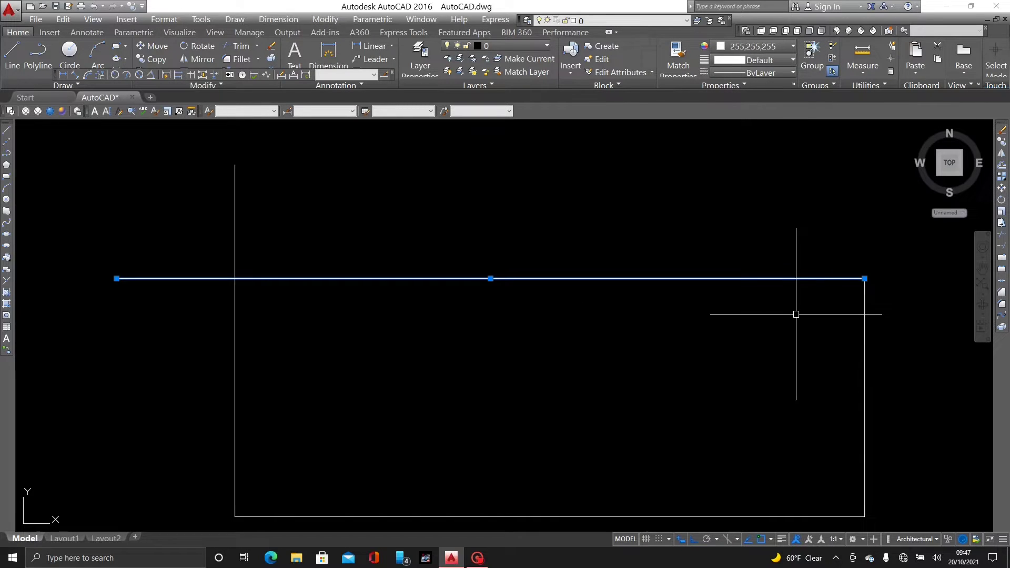
# Step: Set the top line's colour to index colour red (10) from More Colors, then deselect it
pyautogui.click(732, 46)
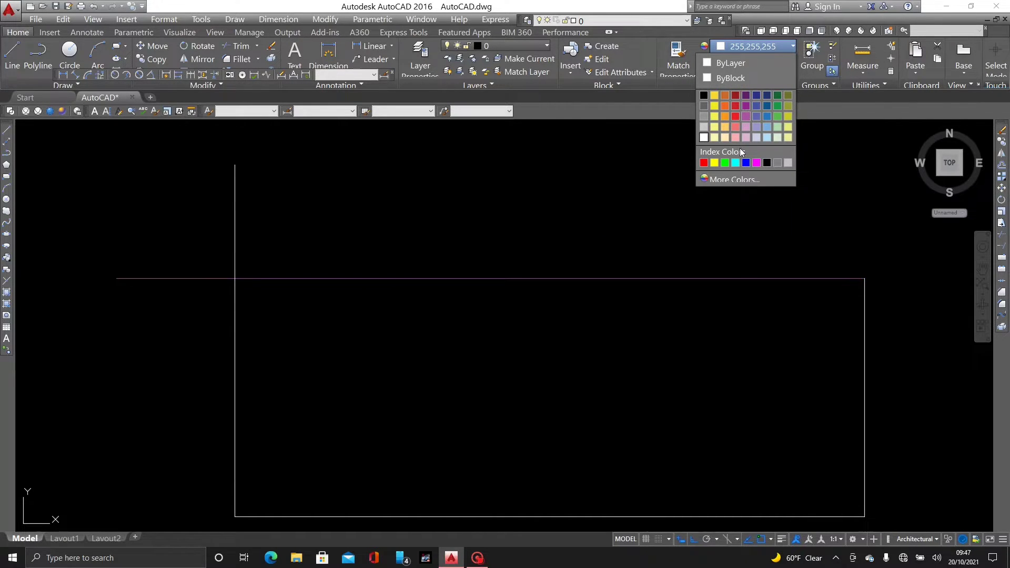
pyautogui.click(749, 179)
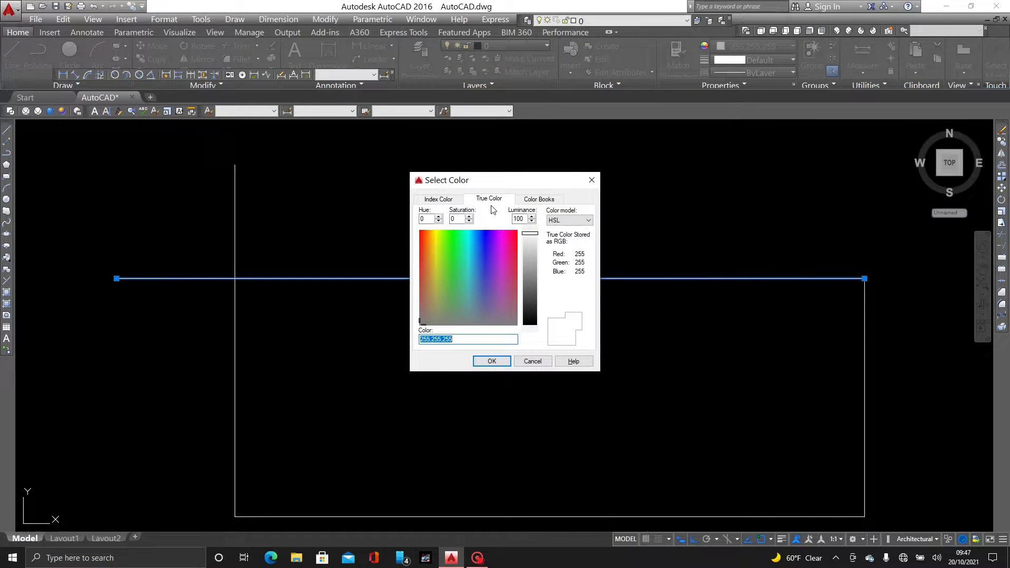
pyautogui.click(442, 201)
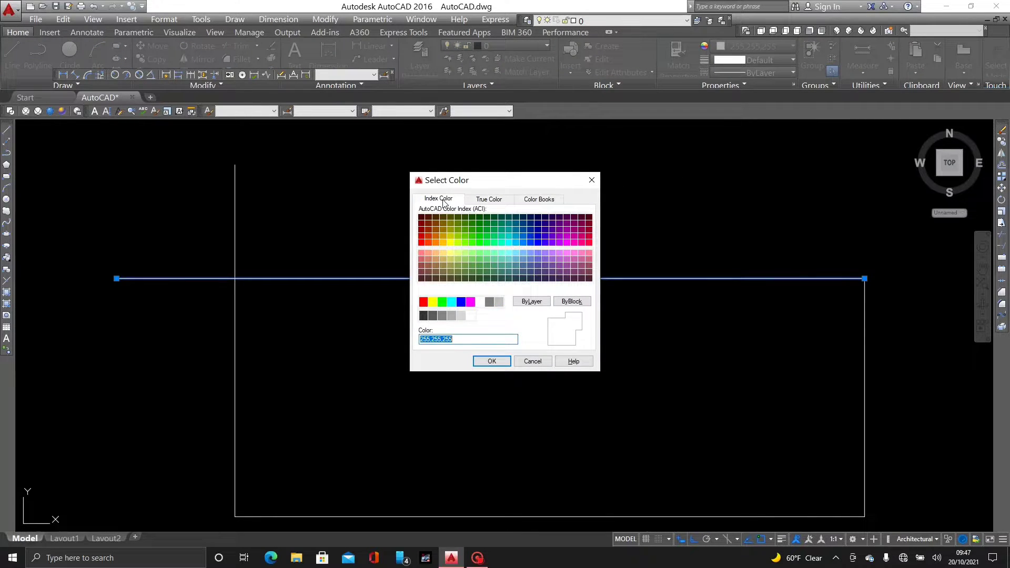
pyautogui.click(493, 199)
pyautogui.click(545, 199)
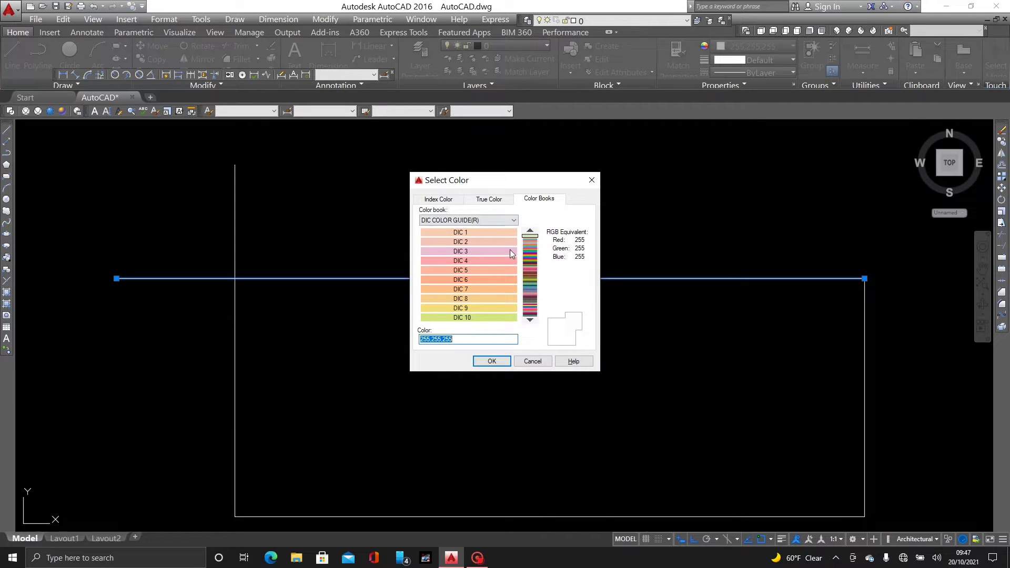
pyautogui.click(439, 199)
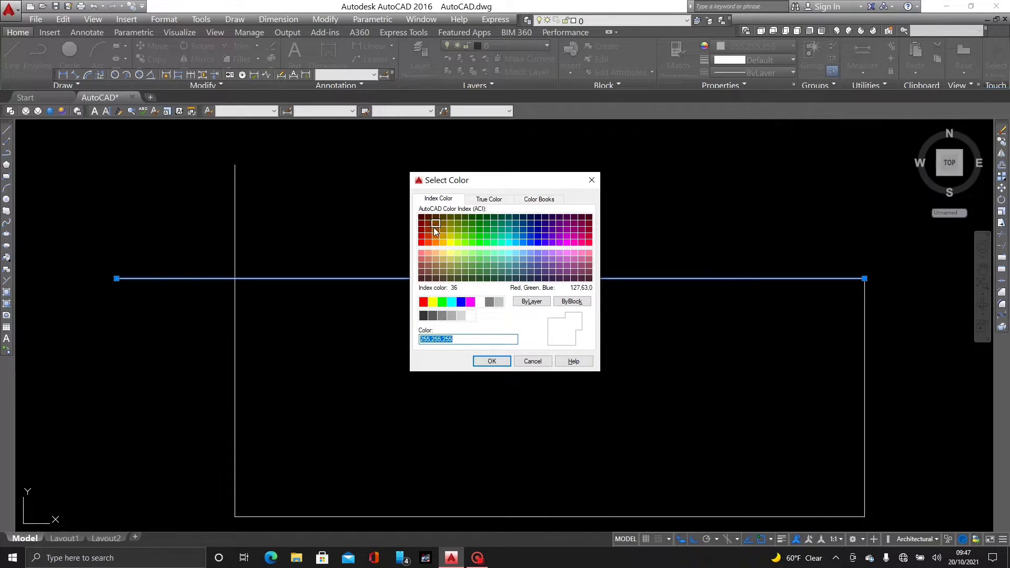
pyautogui.click(421, 242)
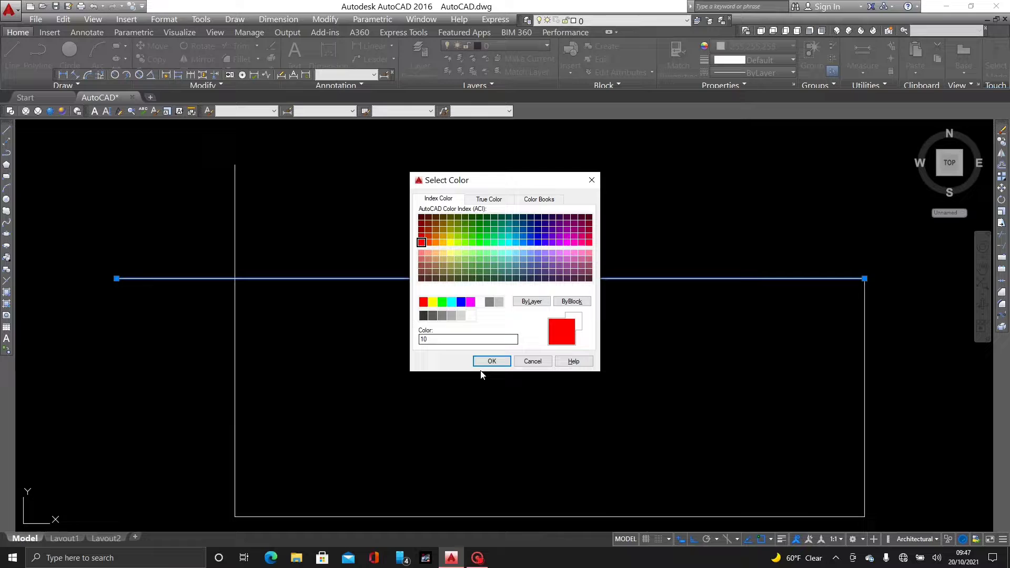
pyautogui.click(490, 361)
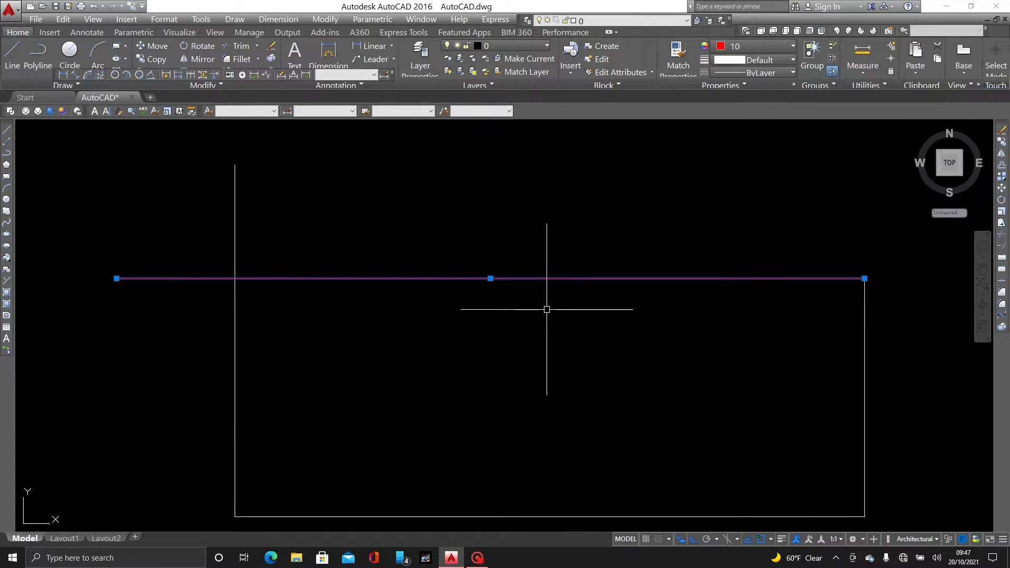
pyautogui.press('Escape')
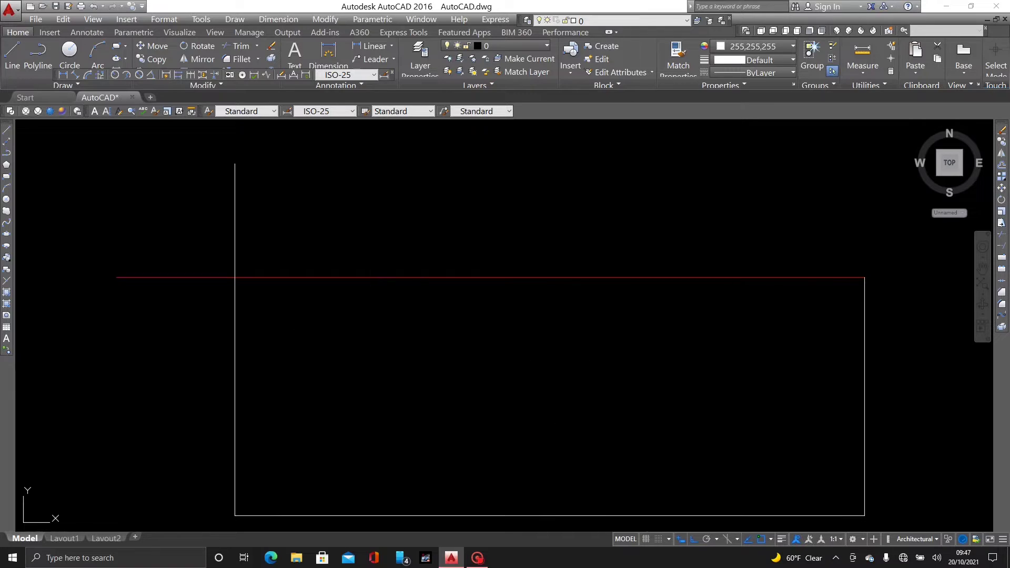
# Step: Make the rectangle's left side blue and deselect it
pyautogui.moveTo(381, 321); pyautogui.dragTo(390, 284, button='middle')
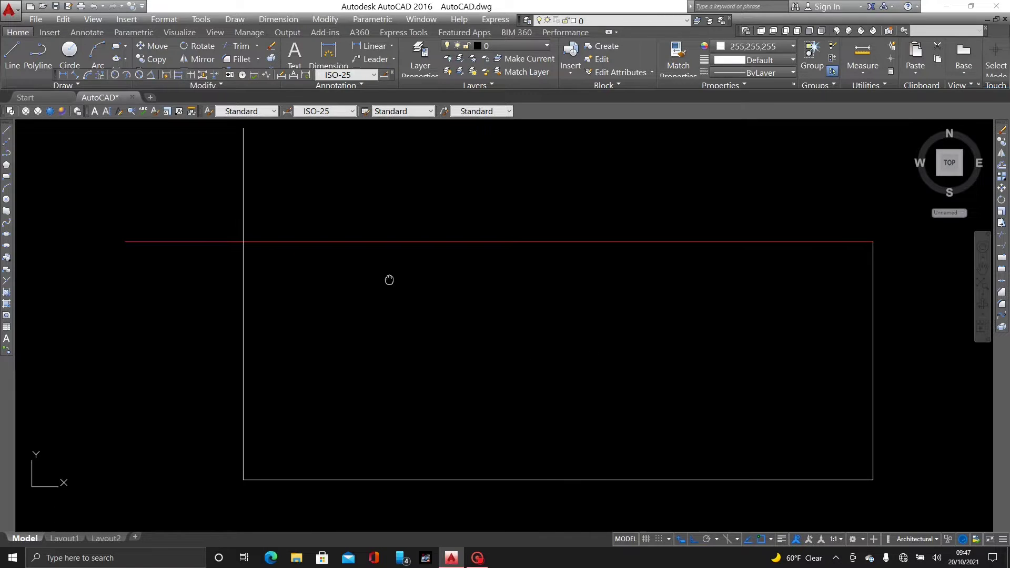
pyautogui.click(242, 303)
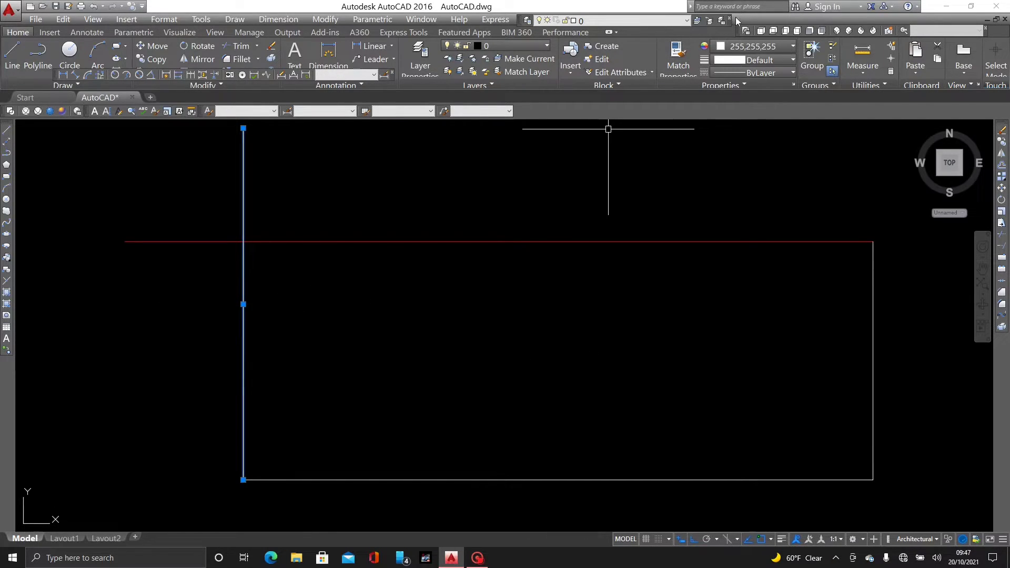
pyautogui.click(746, 45)
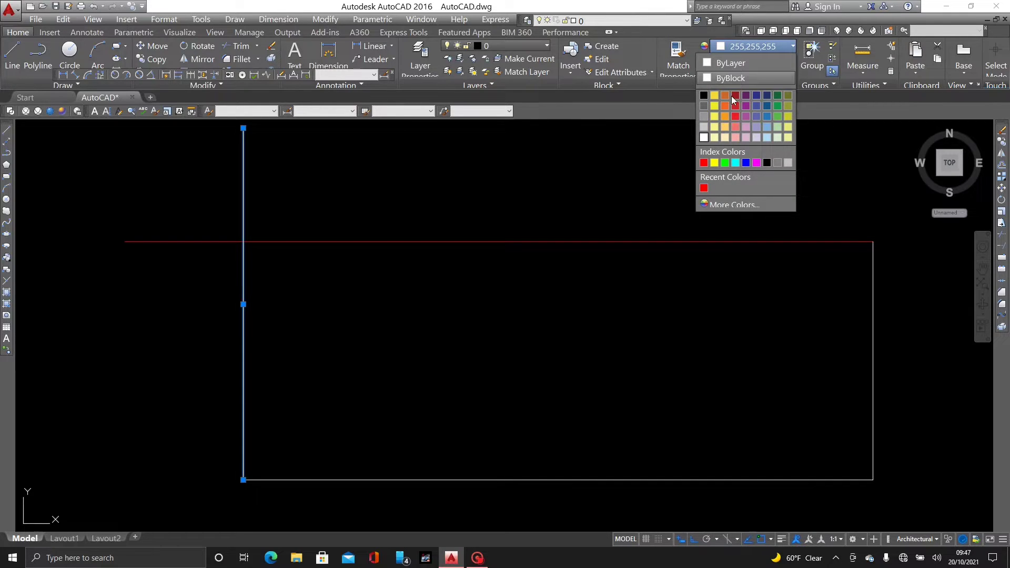
pyautogui.click(745, 164)
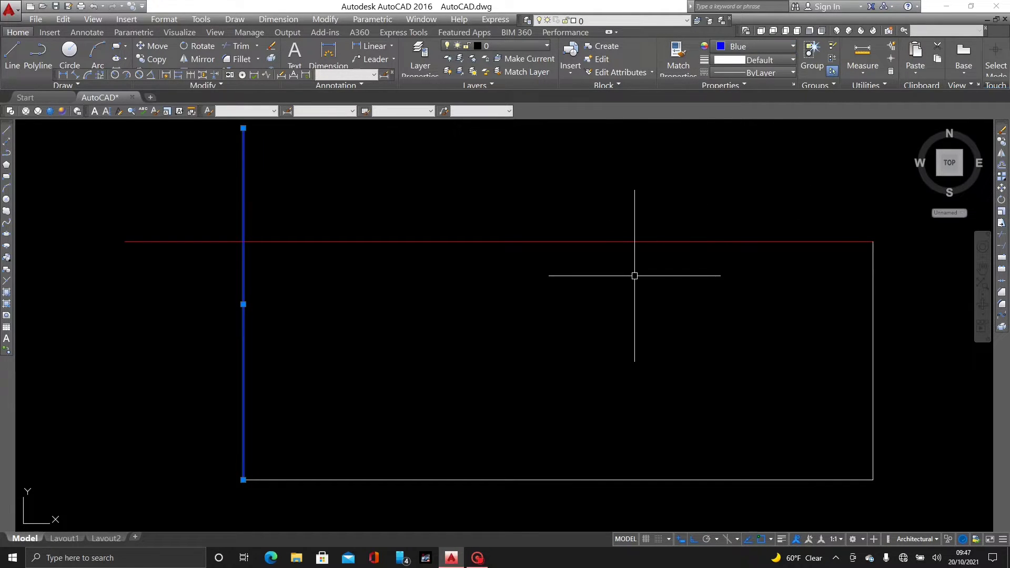
pyautogui.press('Escape')
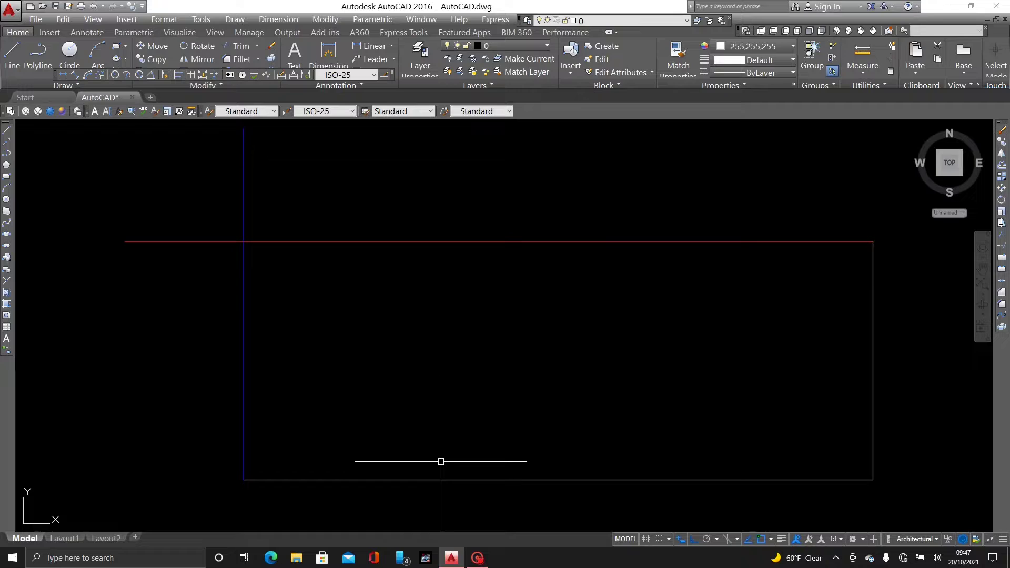
# Step: Give the bottom line the custom true colour orange 209,123,10
pyautogui.click(453, 479)
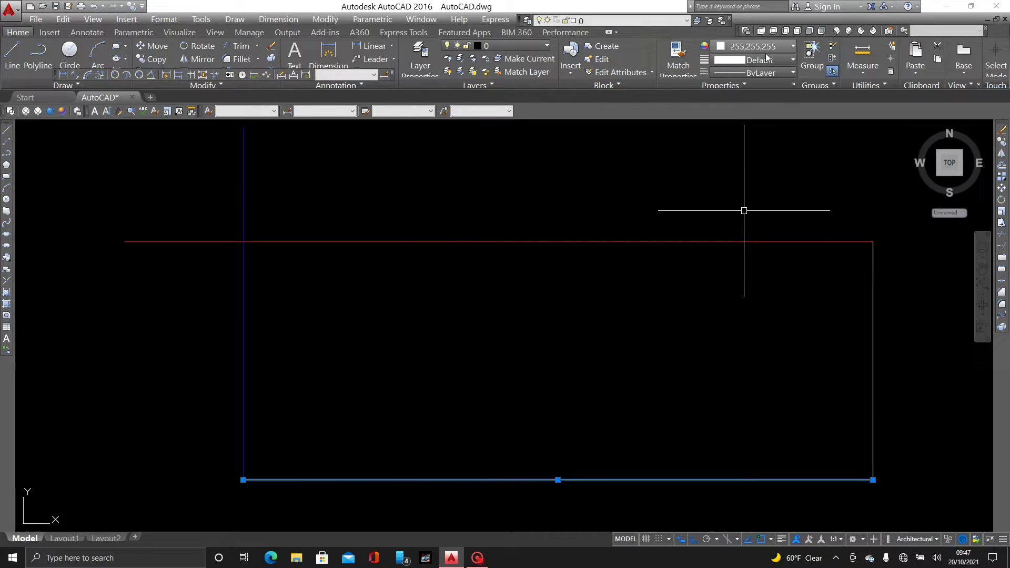
pyautogui.click(766, 49)
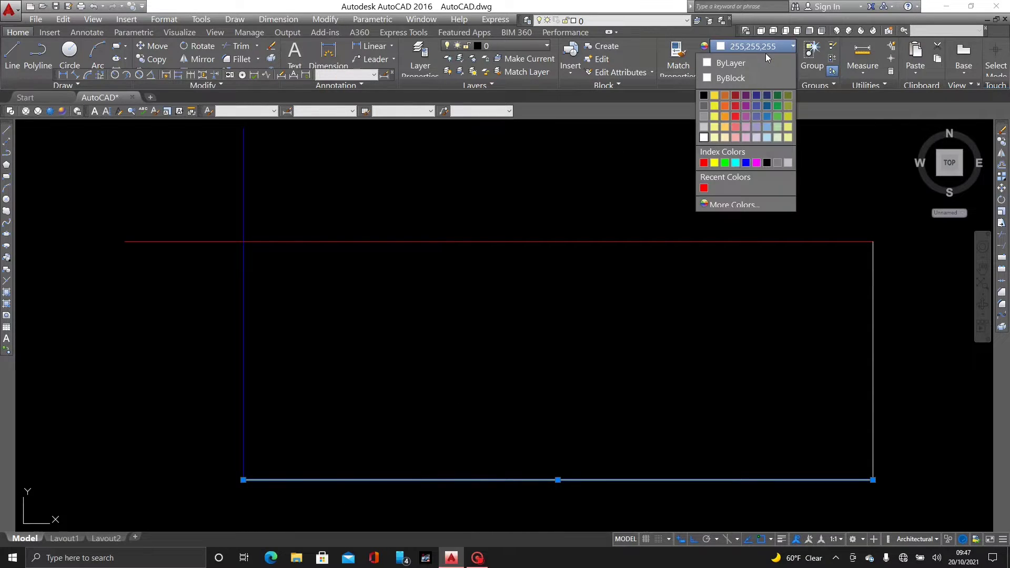
pyautogui.click(714, 206)
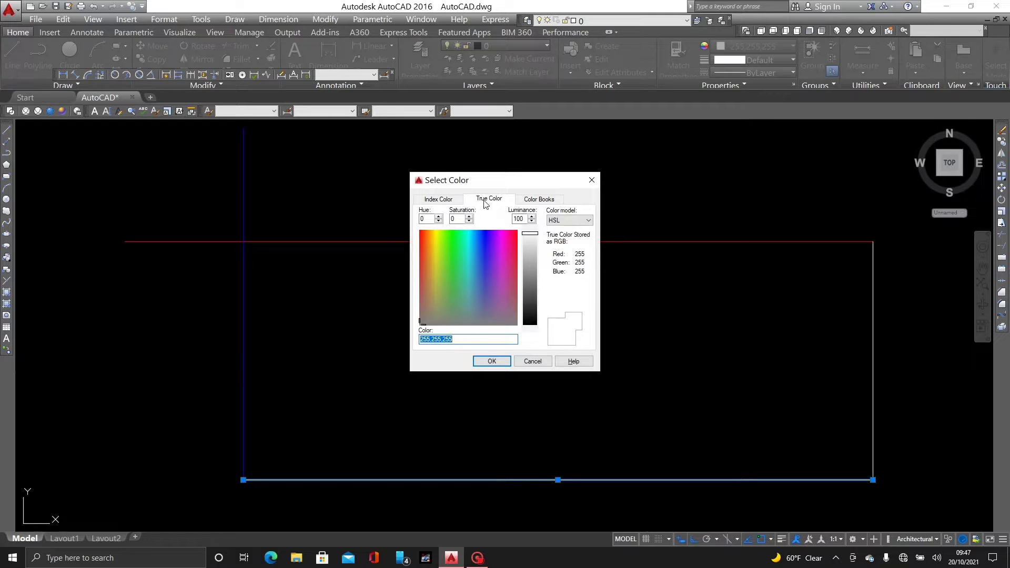
pyautogui.click(489, 285)
pyautogui.moveTo(488, 286); pyautogui.dragTo(491, 240)
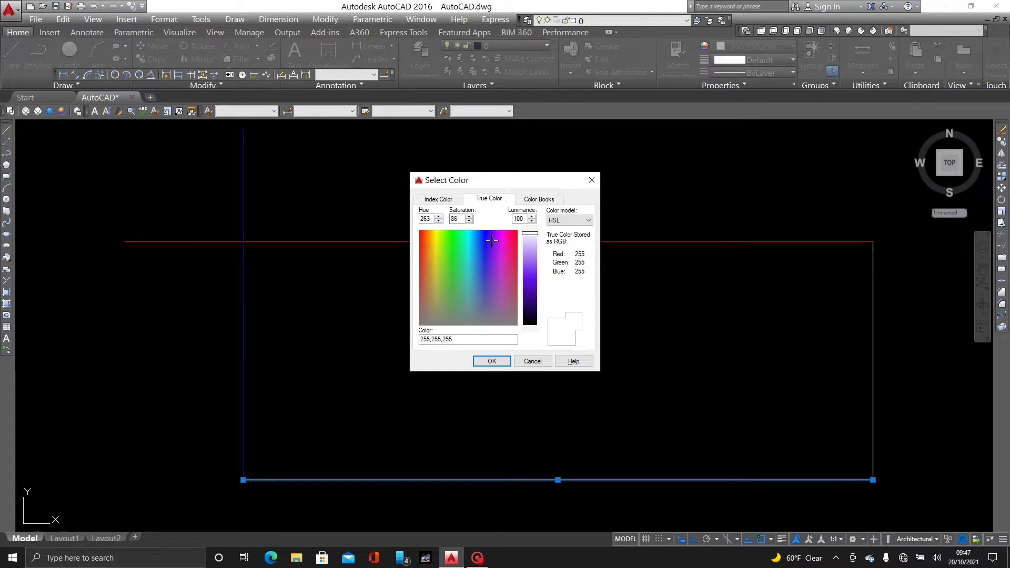
pyautogui.moveTo(430, 264); pyautogui.dragTo(432, 231)
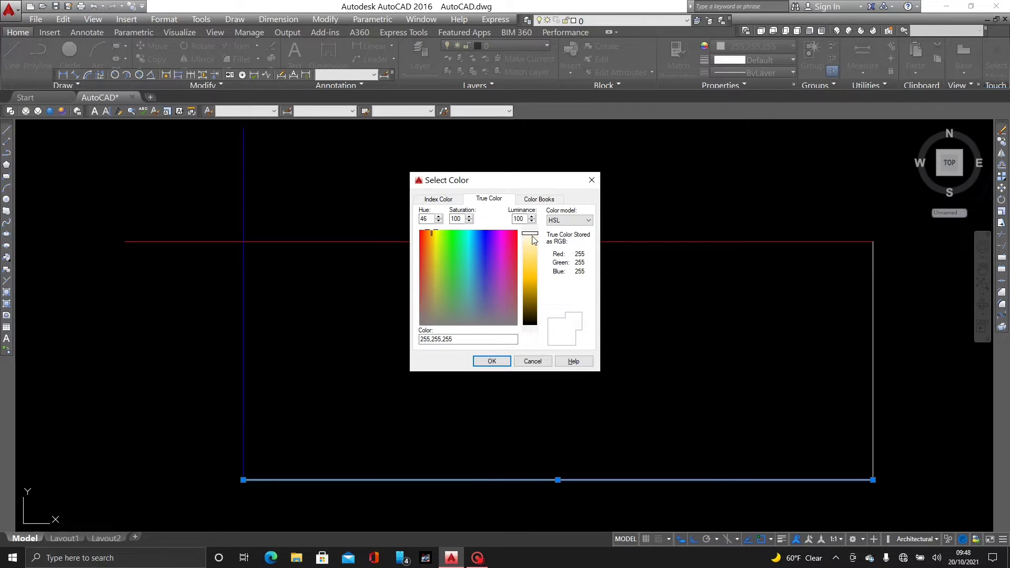
pyautogui.moveTo(431, 265); pyautogui.dragTo(428, 246)
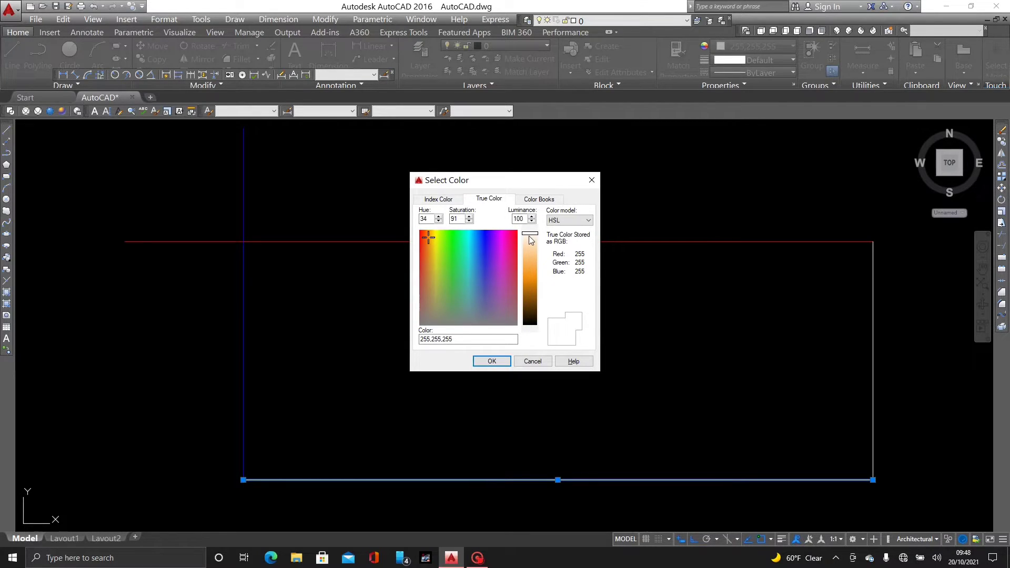
pyautogui.click(533, 263)
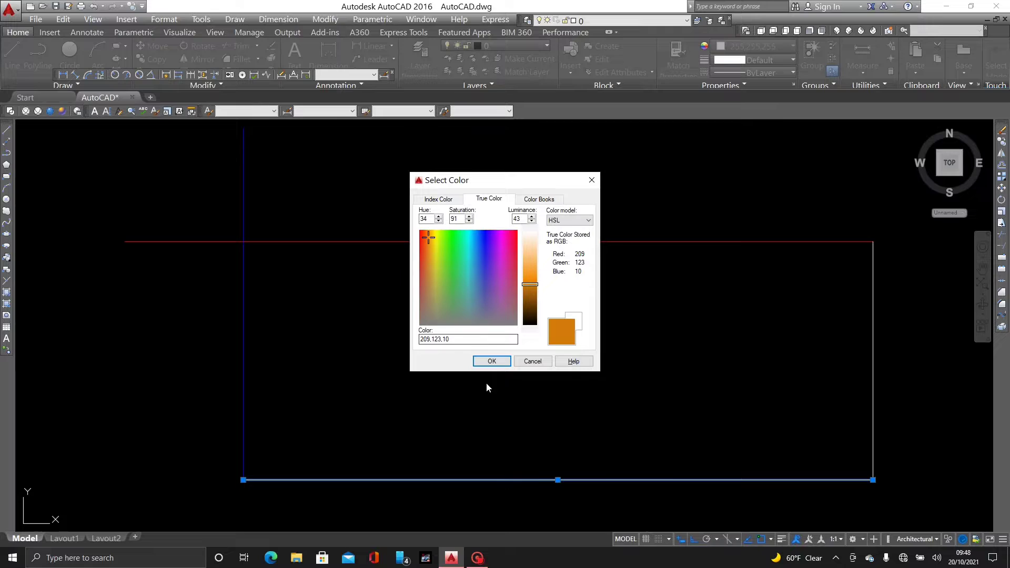
pyautogui.click(492, 361)
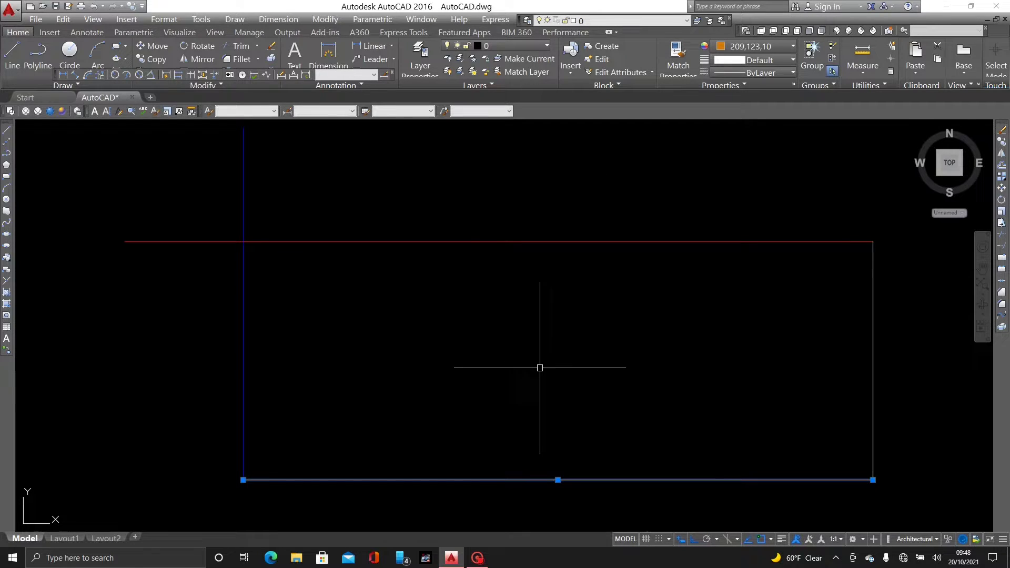
pyautogui.press('Escape')
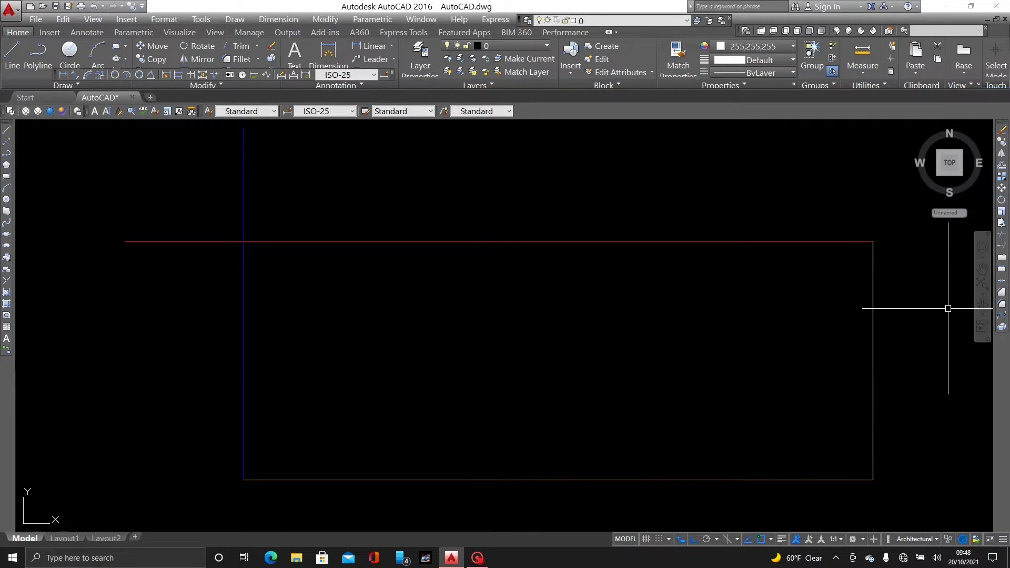
# Step: Make the rectangle's right vertical line yellow and deselect it
pyautogui.click(871, 369)
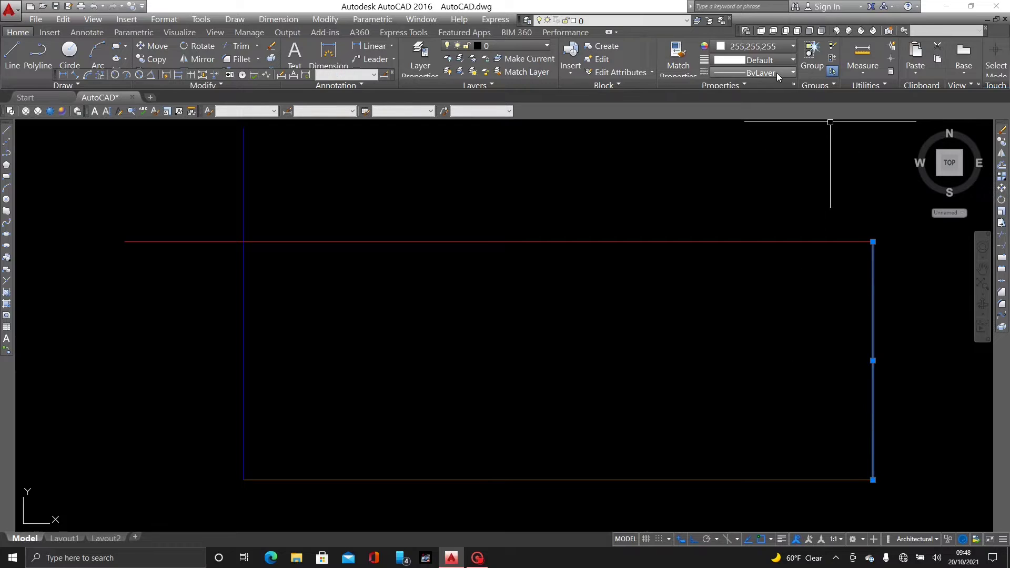
pyautogui.click(758, 52)
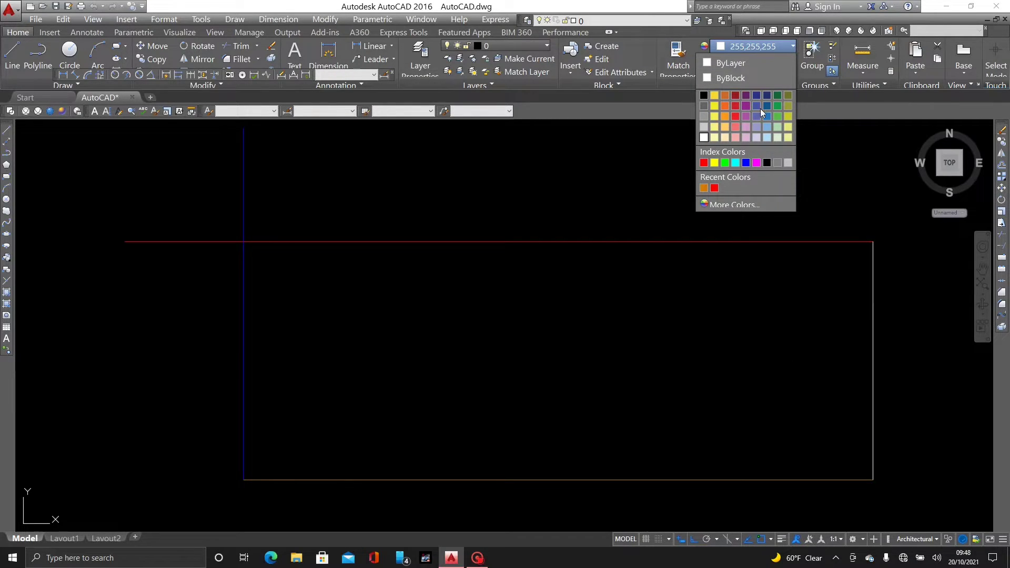
pyautogui.click(713, 107)
pyautogui.press('Escape')
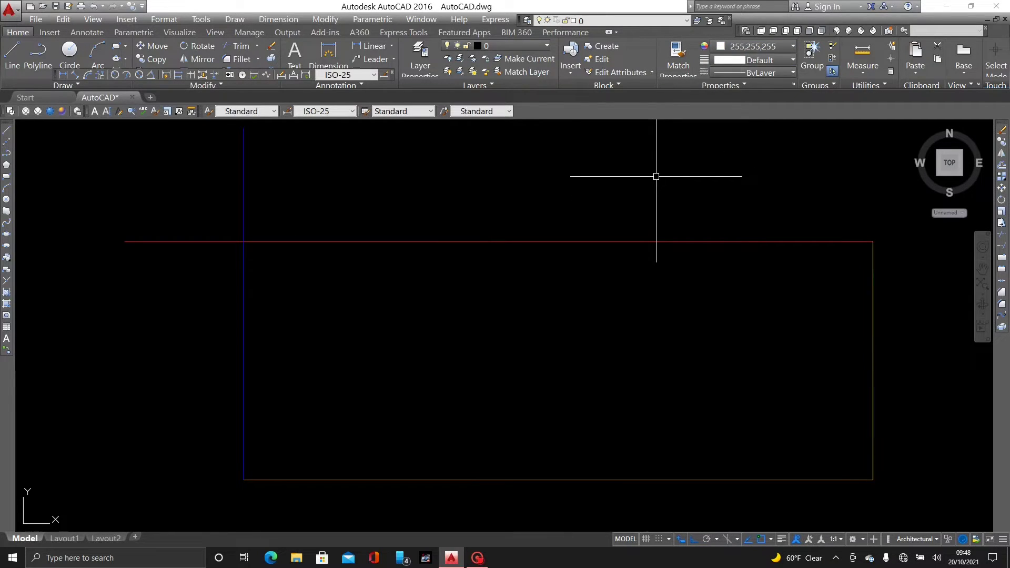
pyautogui.scroll(2, 656, 178)
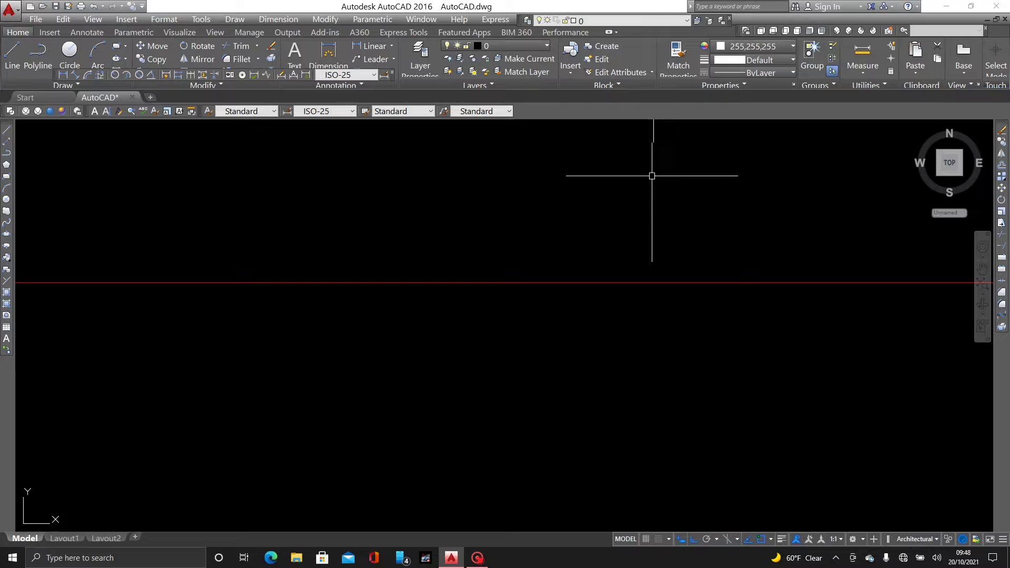
pyautogui.scroll(-2, 652, 174)
pyautogui.moveTo(642, 172)
pyautogui.mouseDown(button='middle')
pyautogui.moveTo(620, 221)
pyautogui.moveTo(631, 173)
pyautogui.mouseUp(button='middle')
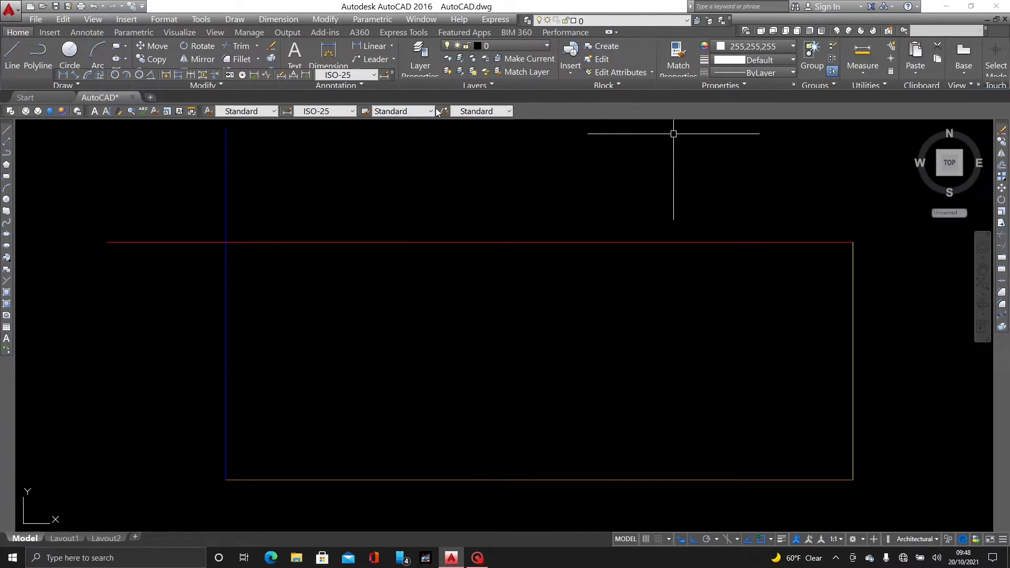
# Step: Browse the Properties lineweight list, dismissing it and leaving it reopened
pyautogui.click(766, 61)
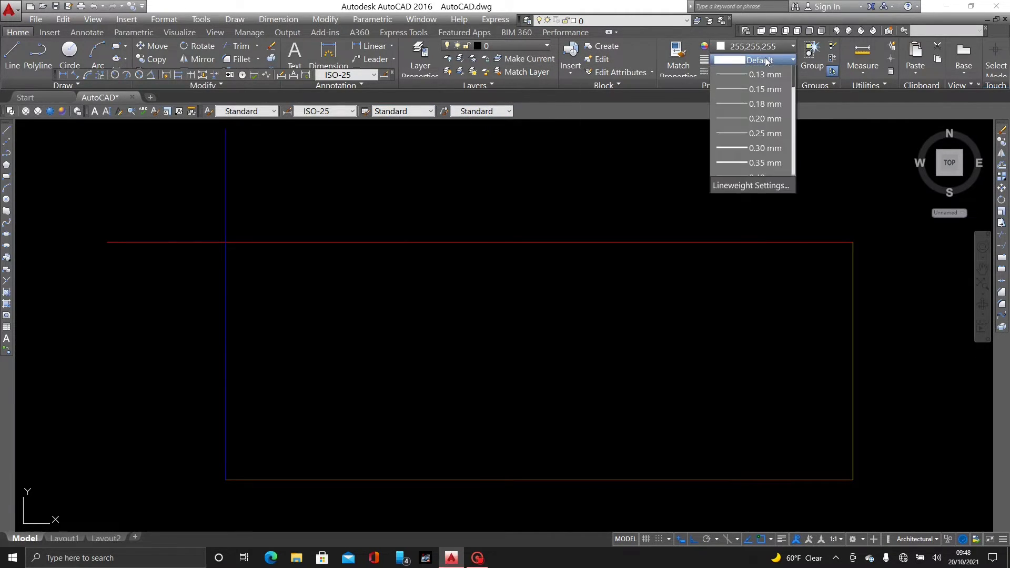
pyautogui.click(485, 150)
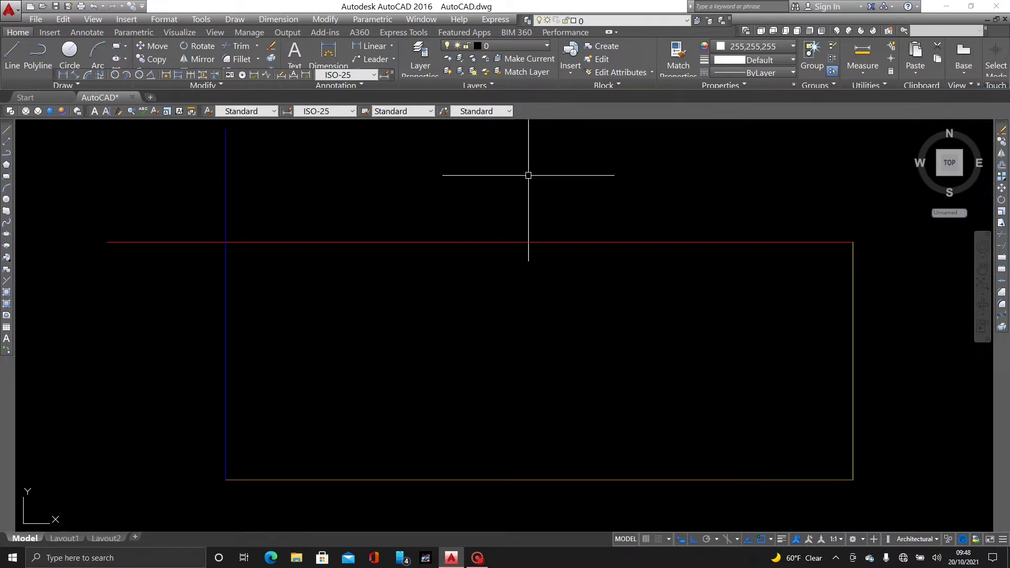
pyautogui.click(785, 61)
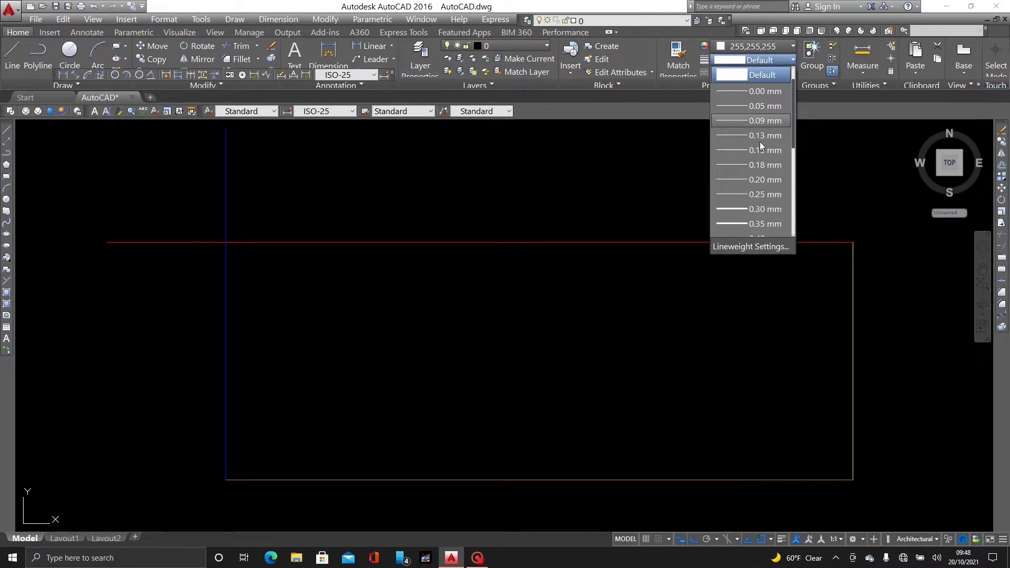
pyautogui.scroll(-5, 758, 158)
pyautogui.scroll(5, 786, 151)
pyautogui.scroll(-4, 582, 290)
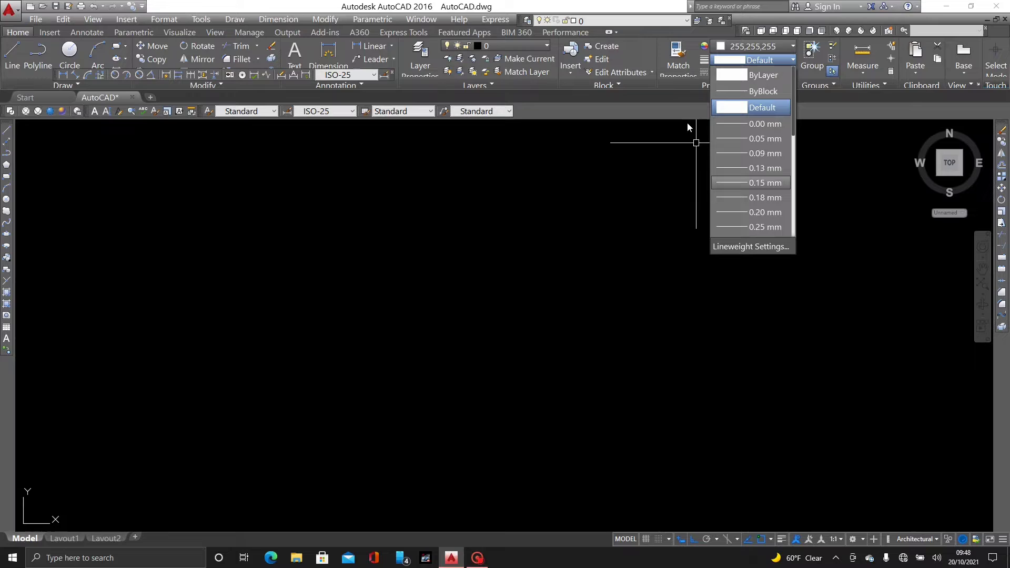
pyautogui.click(554, 303)
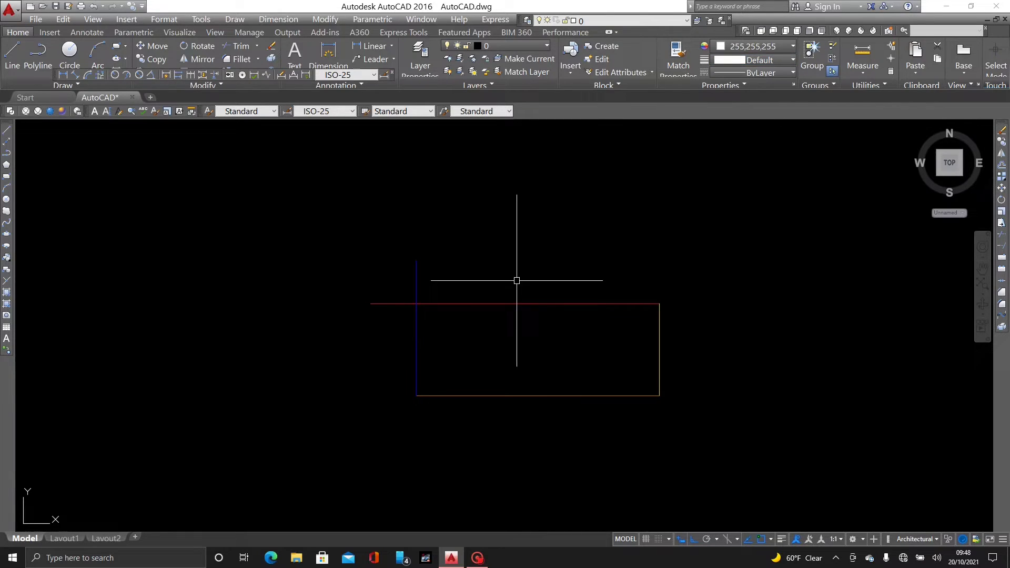
pyautogui.scroll(3, 571, 319)
pyautogui.scroll(2, 521, 339)
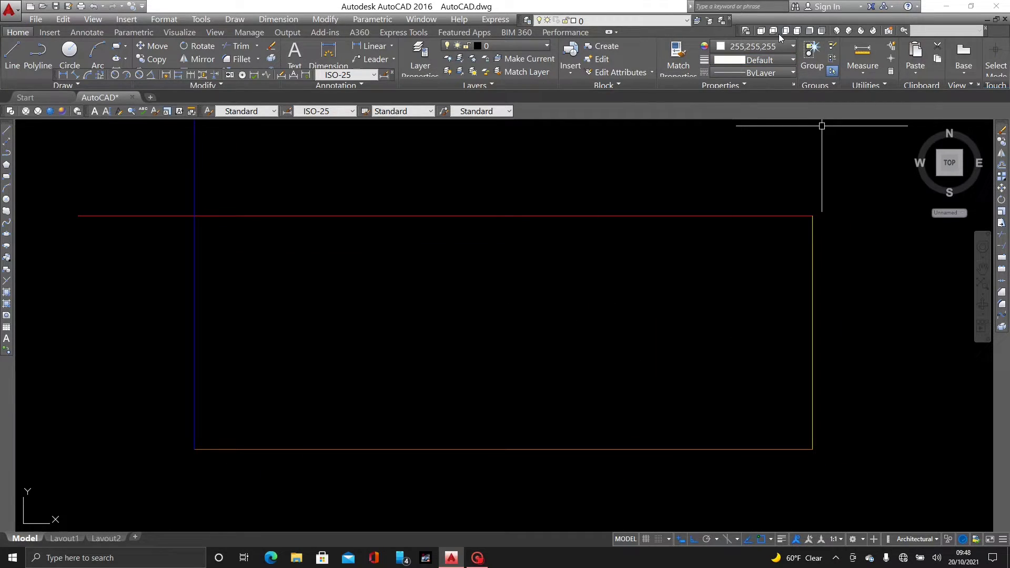
pyautogui.click(758, 60)
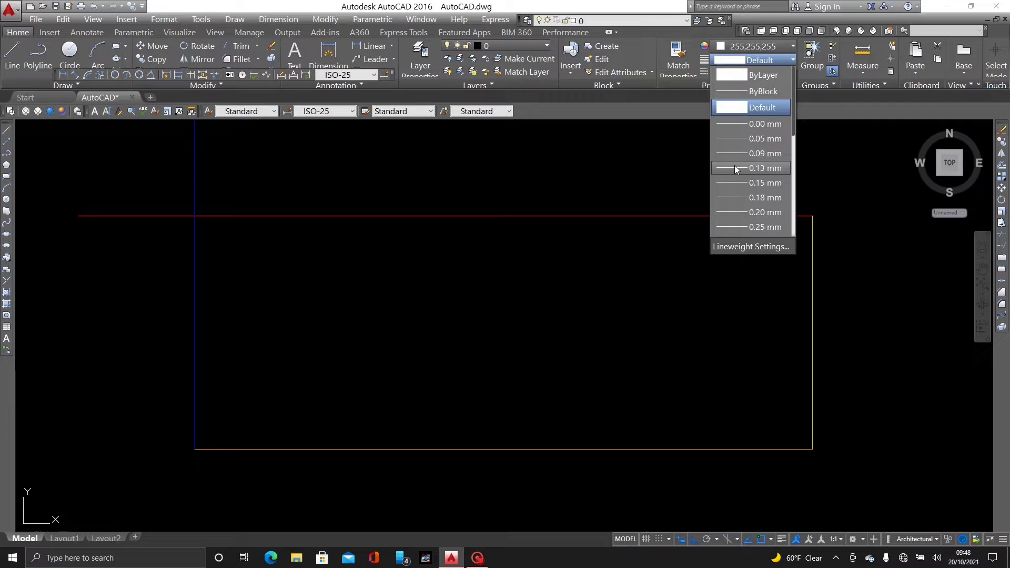
pyautogui.scroll(-1, 751, 194)
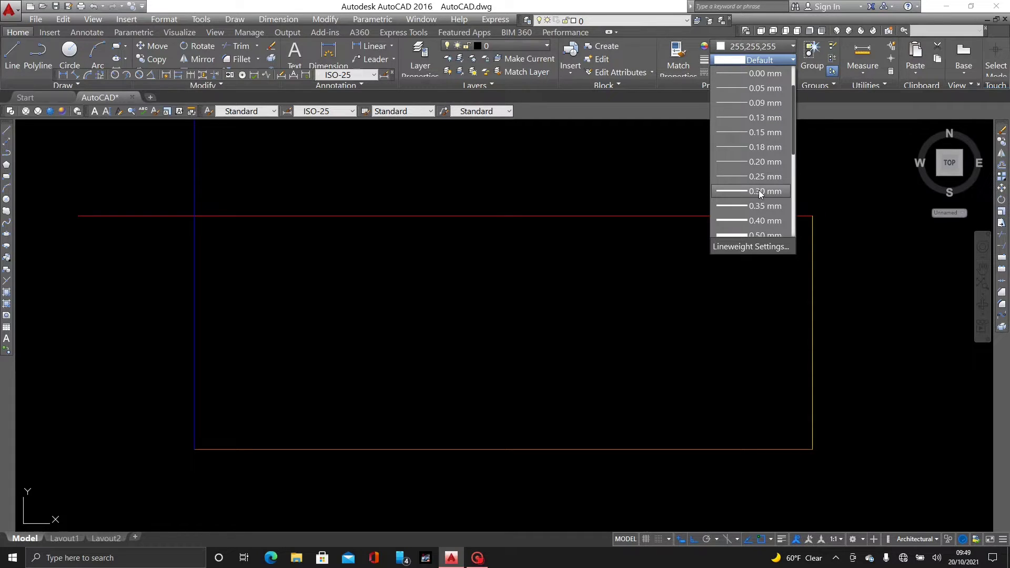
pyautogui.scroll(-1, 758, 190)
pyautogui.scroll(-1, 763, 193)
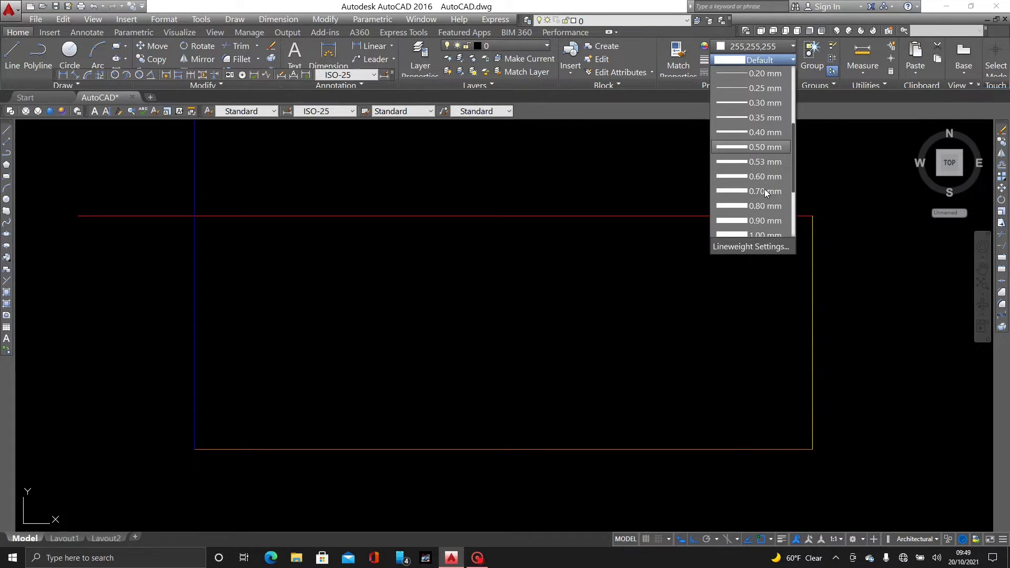
pyautogui.scroll(-1, 764, 188)
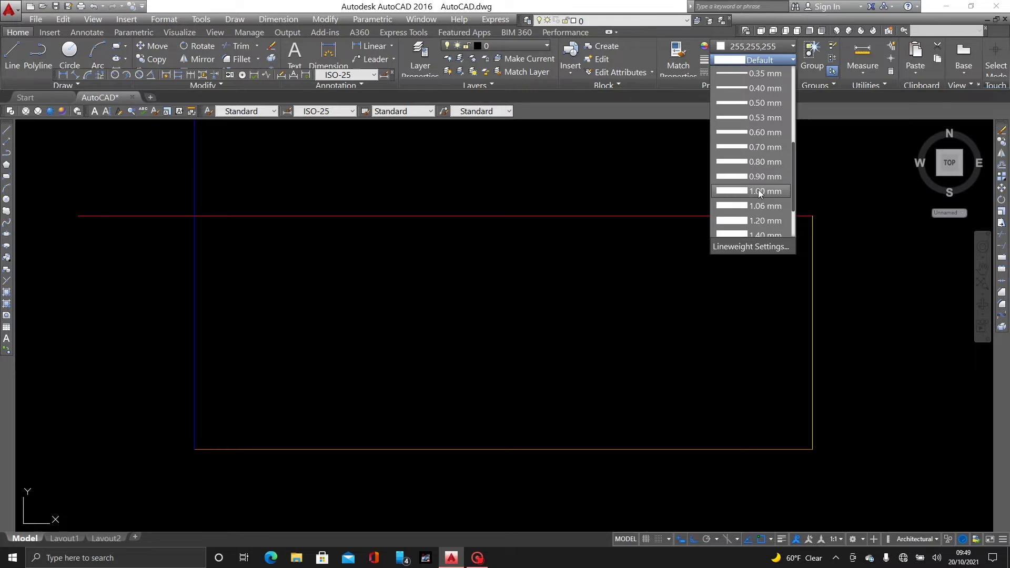
pyautogui.scroll(-2, 758, 190)
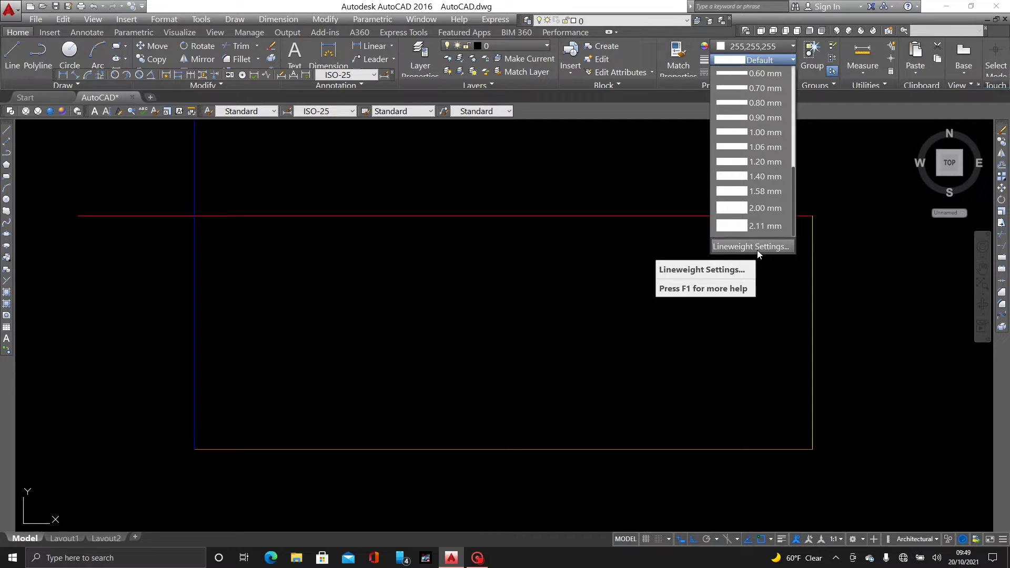
# Step: Set the current lineweight to 2.11 mm
pyautogui.click(740, 229)
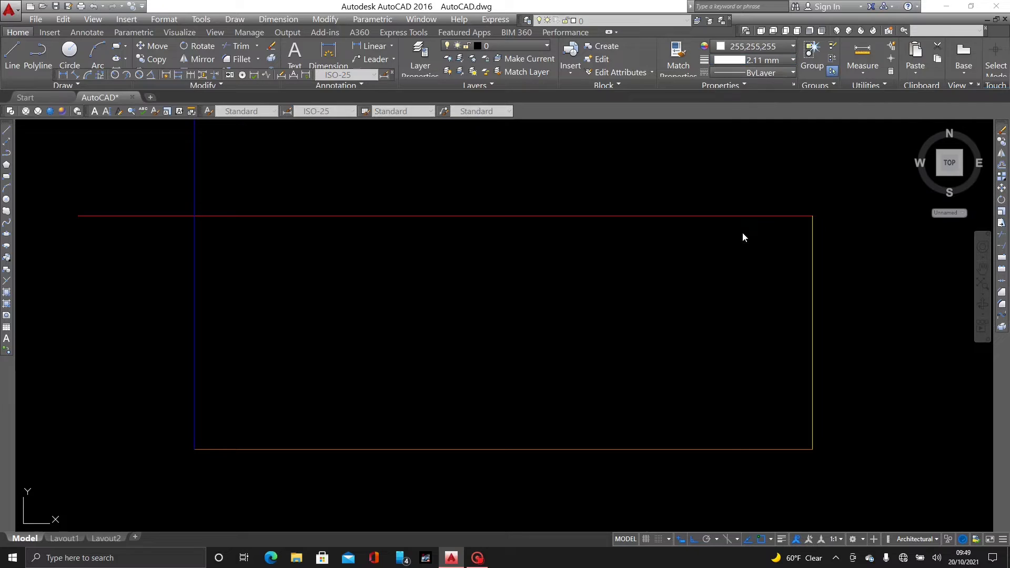
pyautogui.click(760, 61)
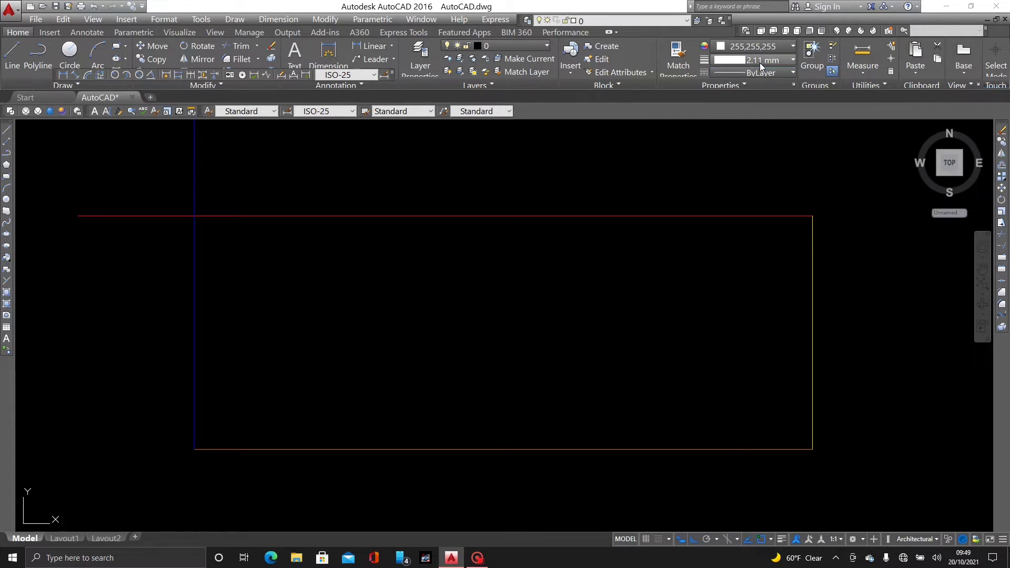
pyautogui.click(766, 60)
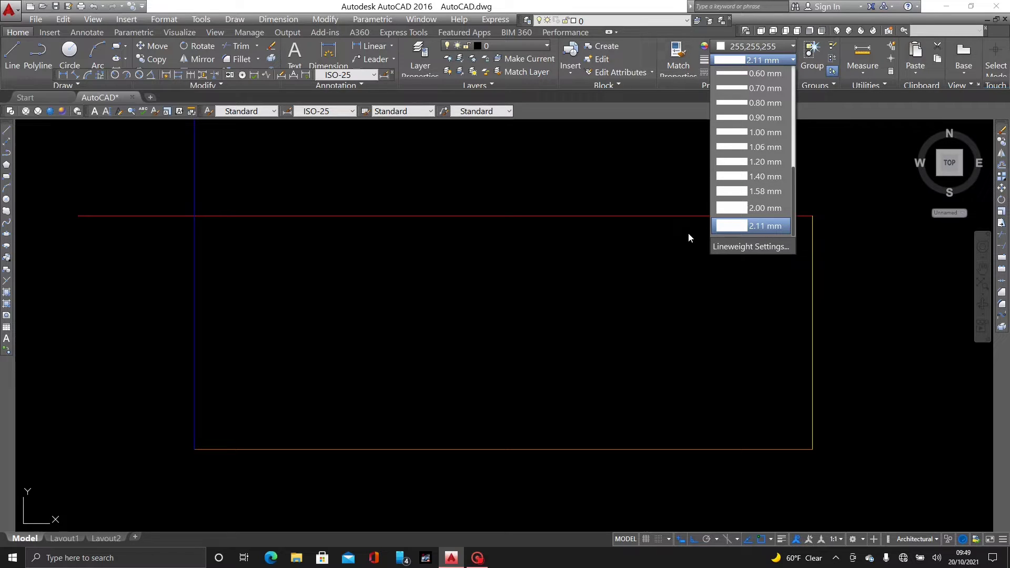
pyautogui.click(742, 253)
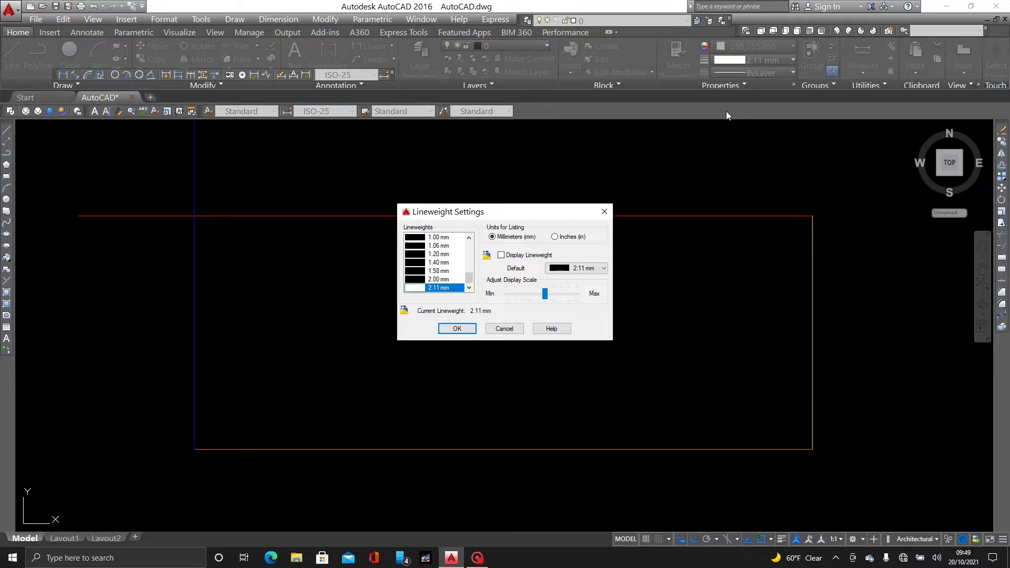
# Step: Keep 2.11 mm as the Default in Lineweight Settings and confirm with OK
pyautogui.click(599, 268)
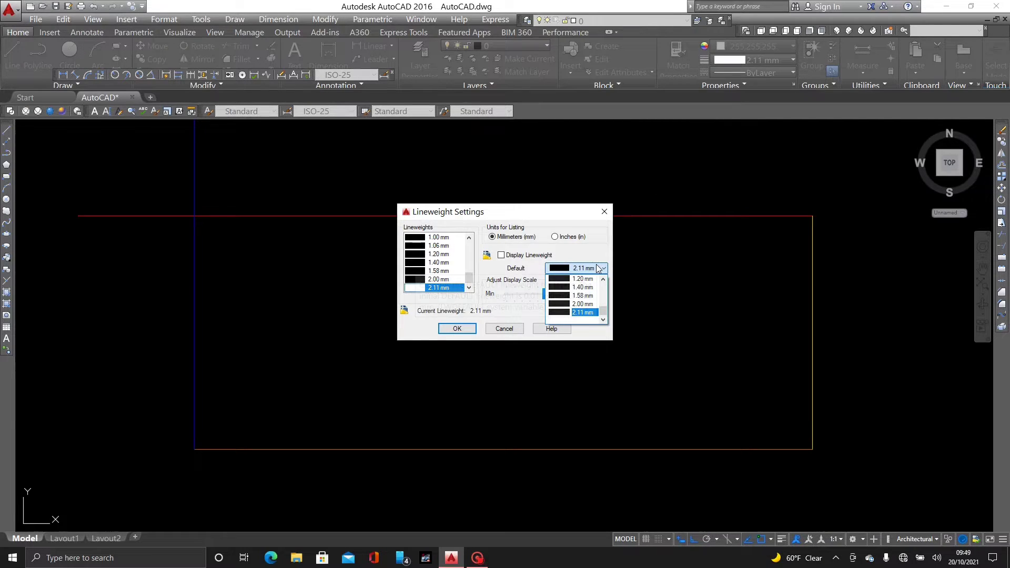
pyautogui.click(599, 268)
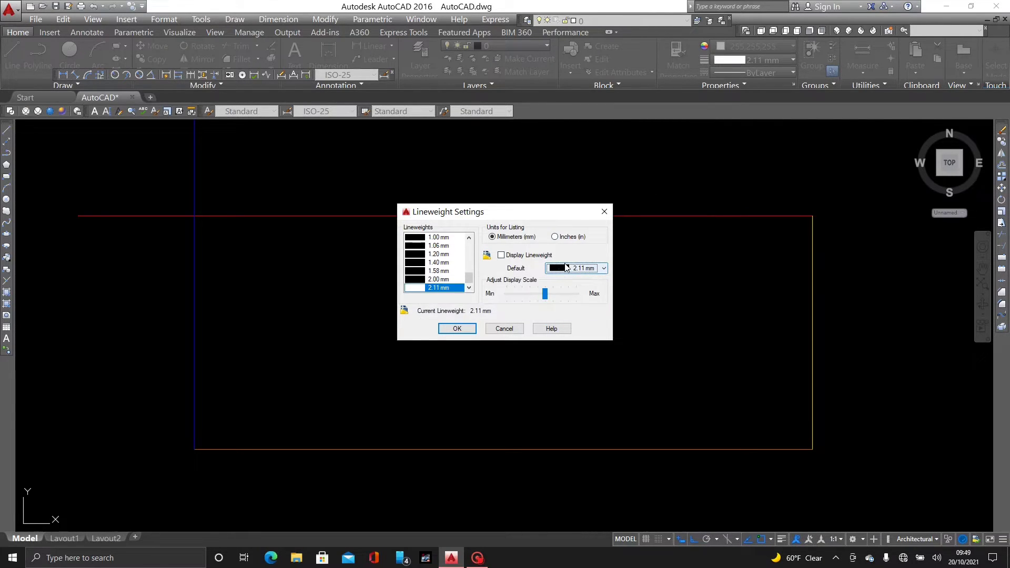
pyautogui.click(581, 270)
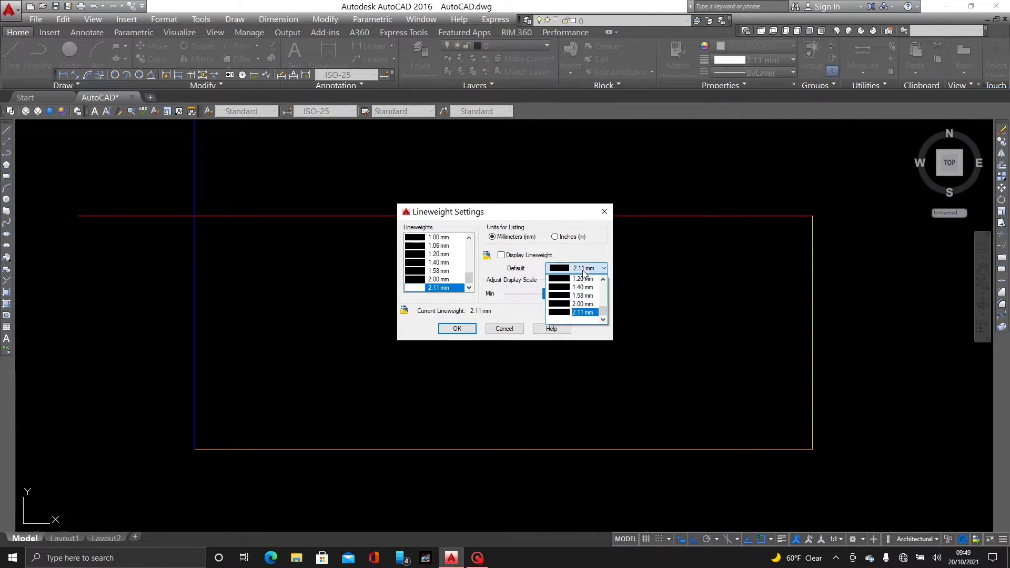
pyautogui.click(562, 313)
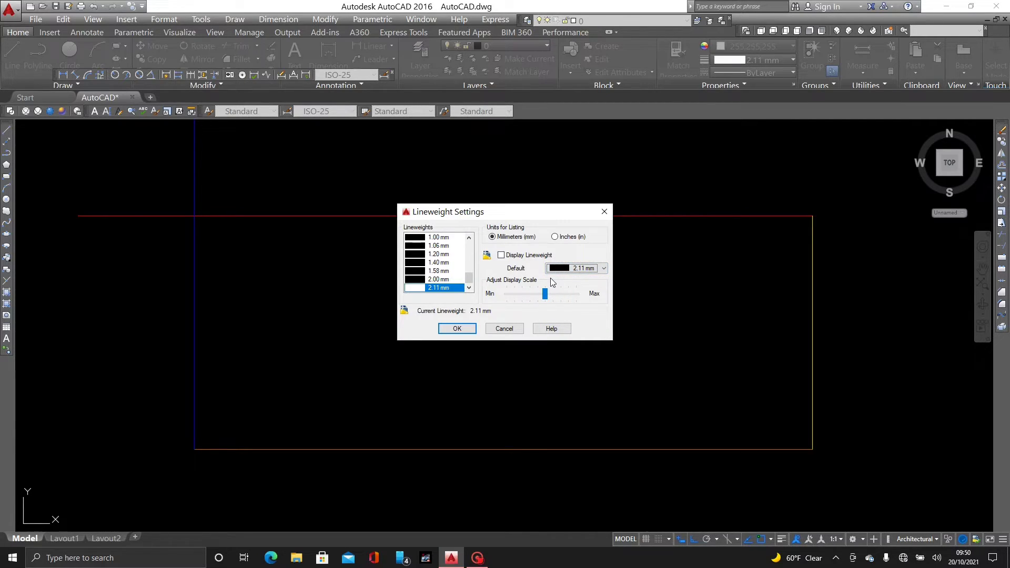
pyautogui.click(460, 330)
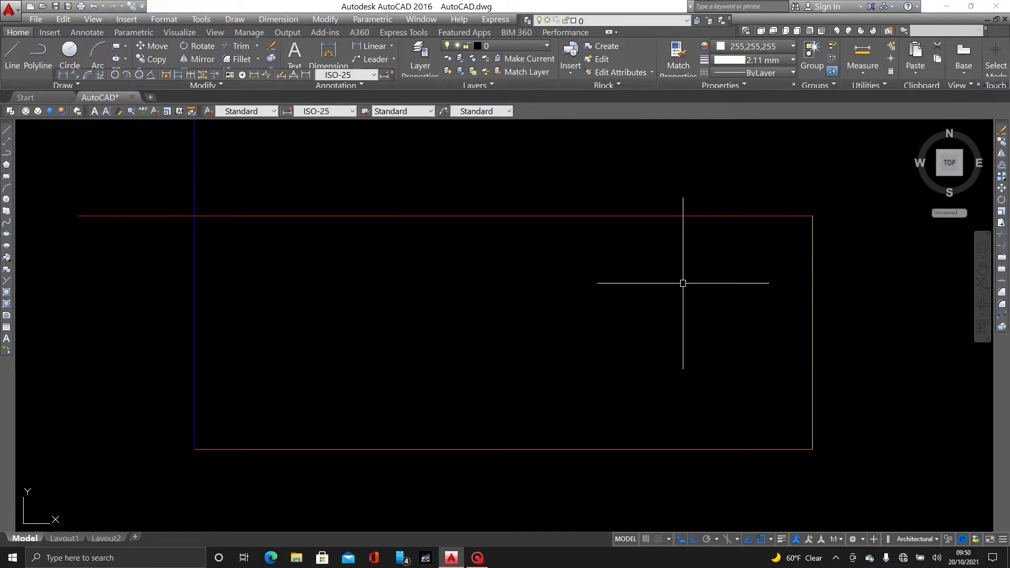
# Step: Set the red top line's lineweight to 0.00 mm and deselect it
pyautogui.click(658, 218)
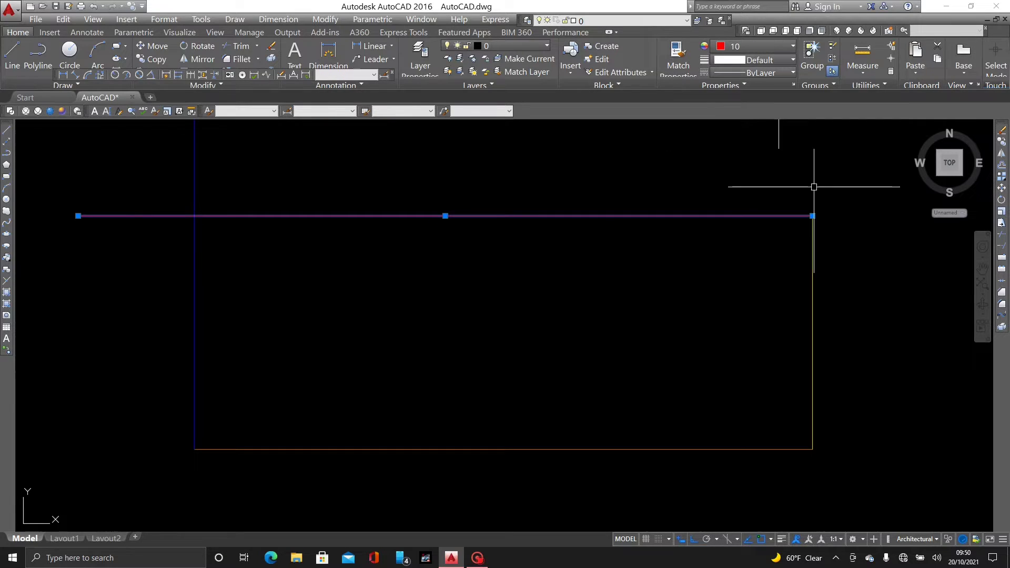
pyautogui.click(781, 62)
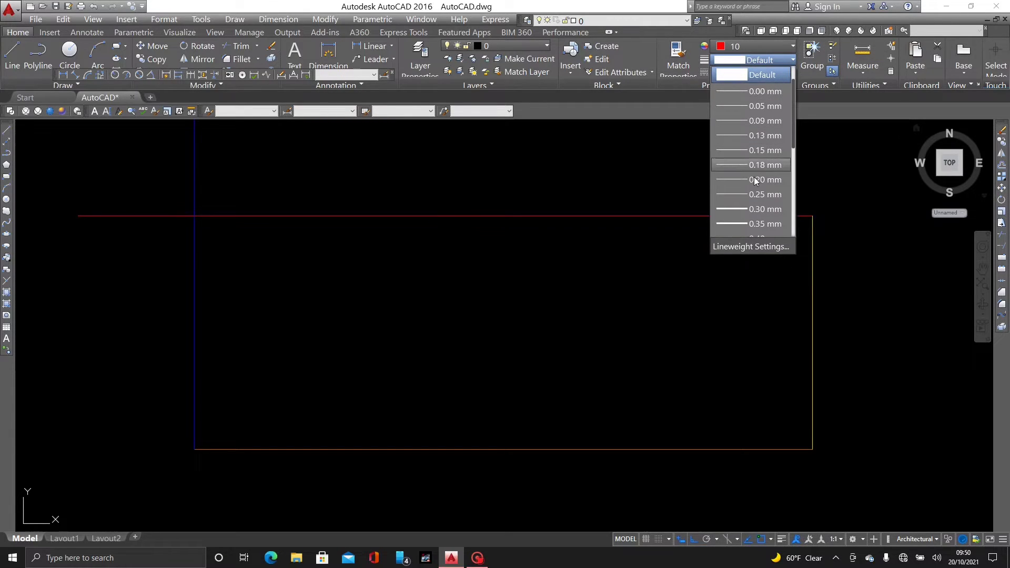
pyautogui.scroll(2, 751, 167)
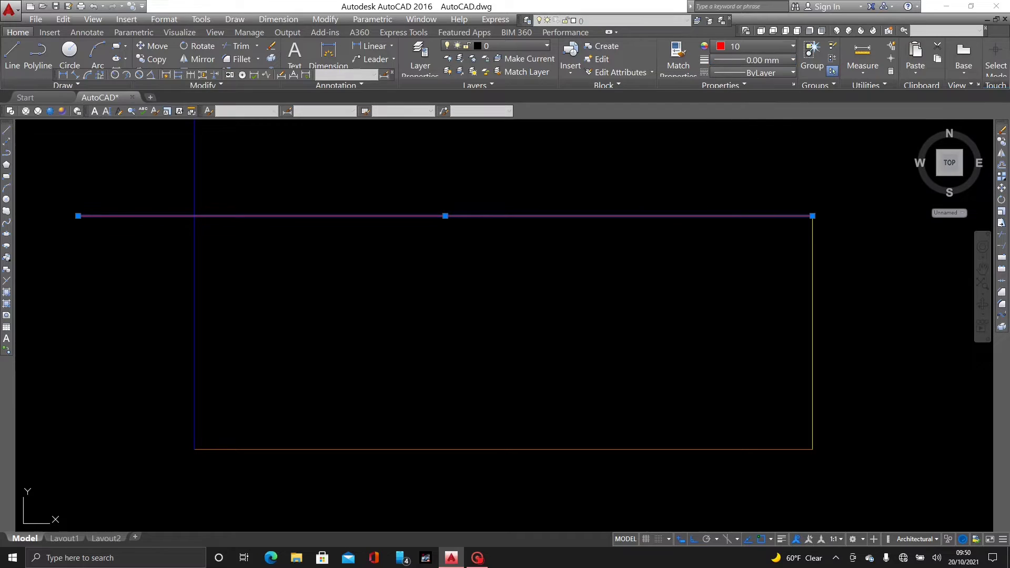
pyautogui.click(752, 127)
pyautogui.press('Escape')
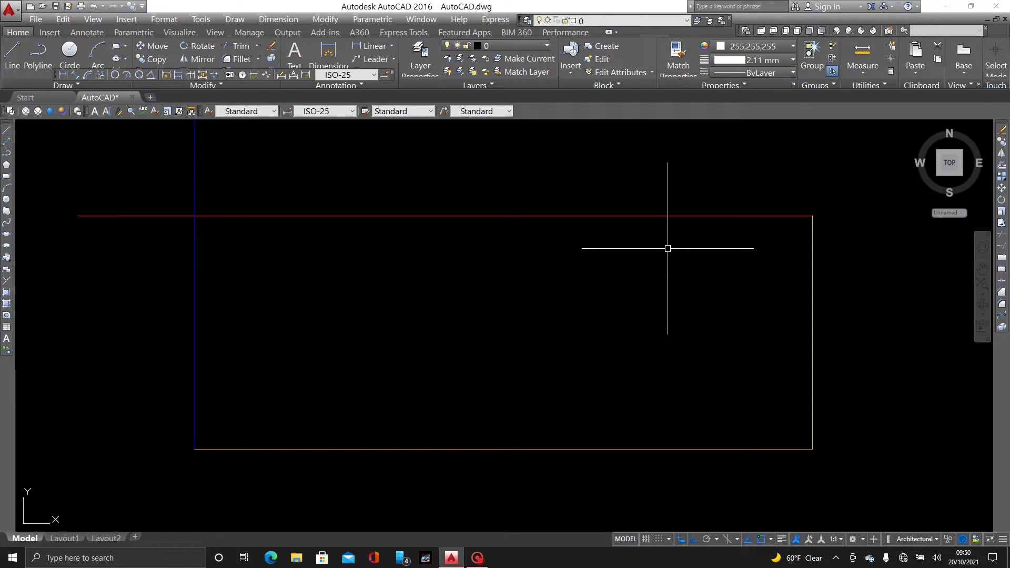
pyautogui.scroll(2, 32, 241)
pyautogui.scroll(1, 311, 161)
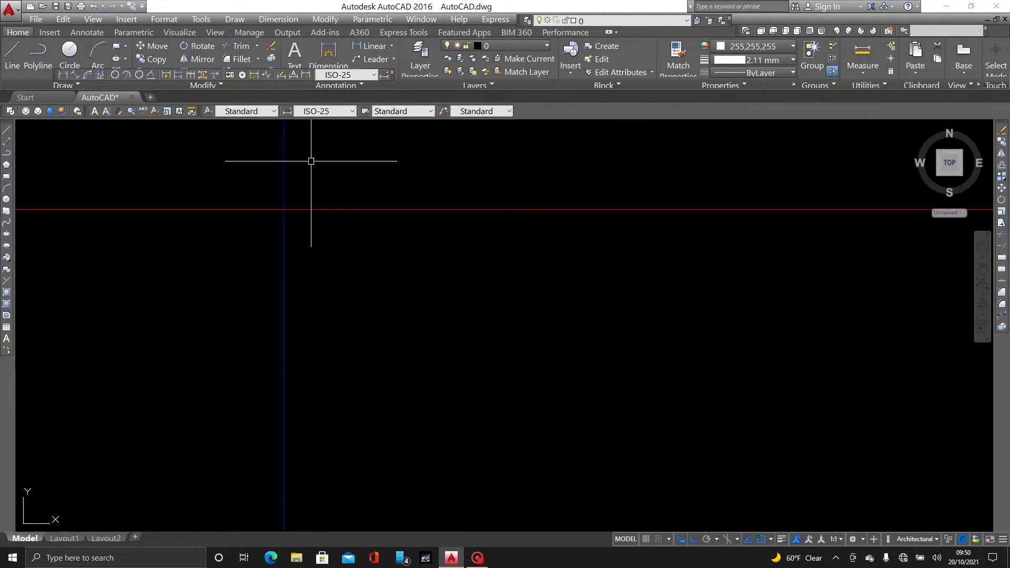
pyautogui.scroll(1, 292, 197)
pyautogui.scroll(1, 309, 327)
pyautogui.scroll(1, 394, 300)
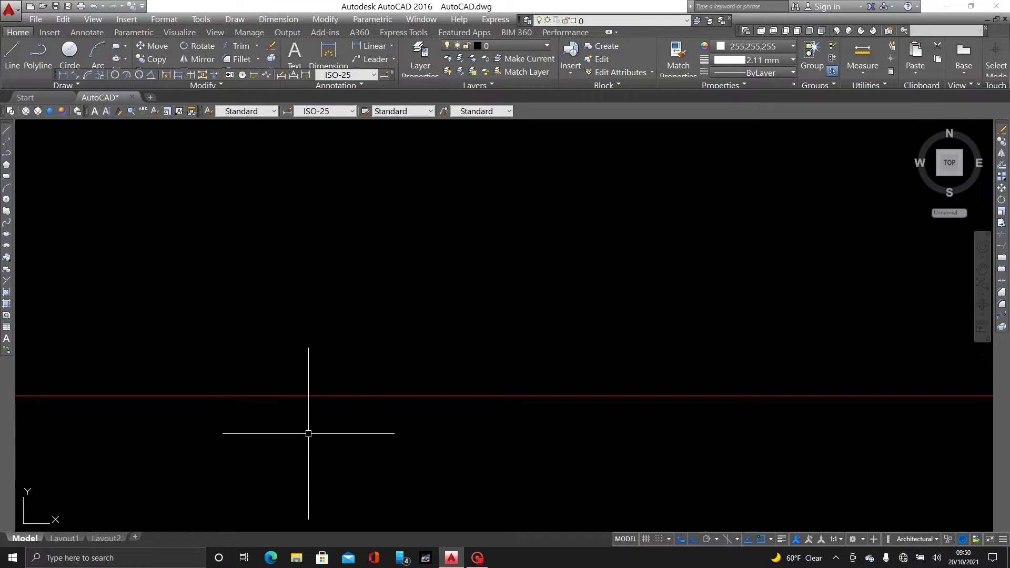
pyautogui.scroll(-2, 431, 312)
pyautogui.scroll(-1, 274, 325)
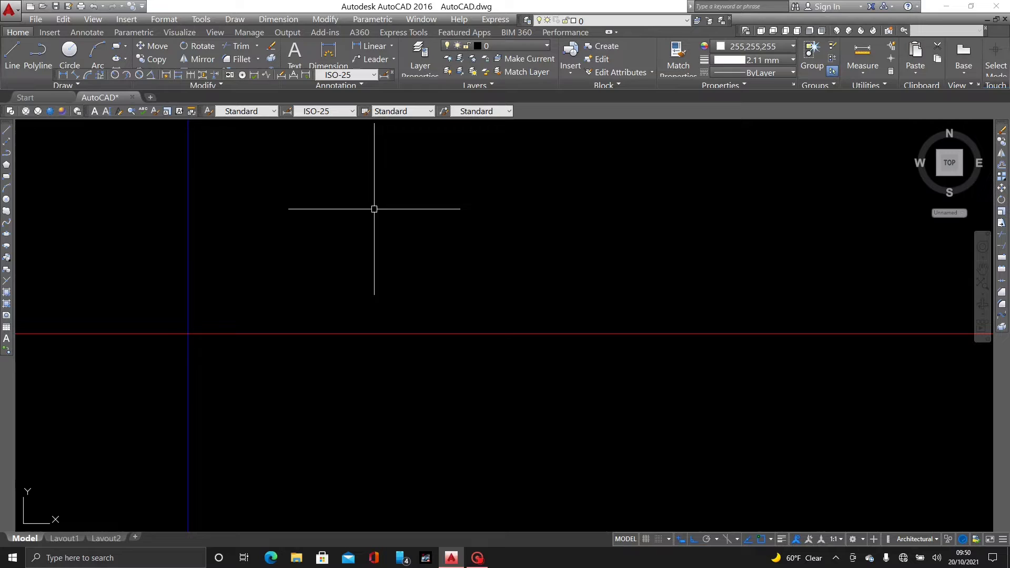
pyautogui.scroll(-3, 406, 190)
pyautogui.scroll(-3, 426, 245)
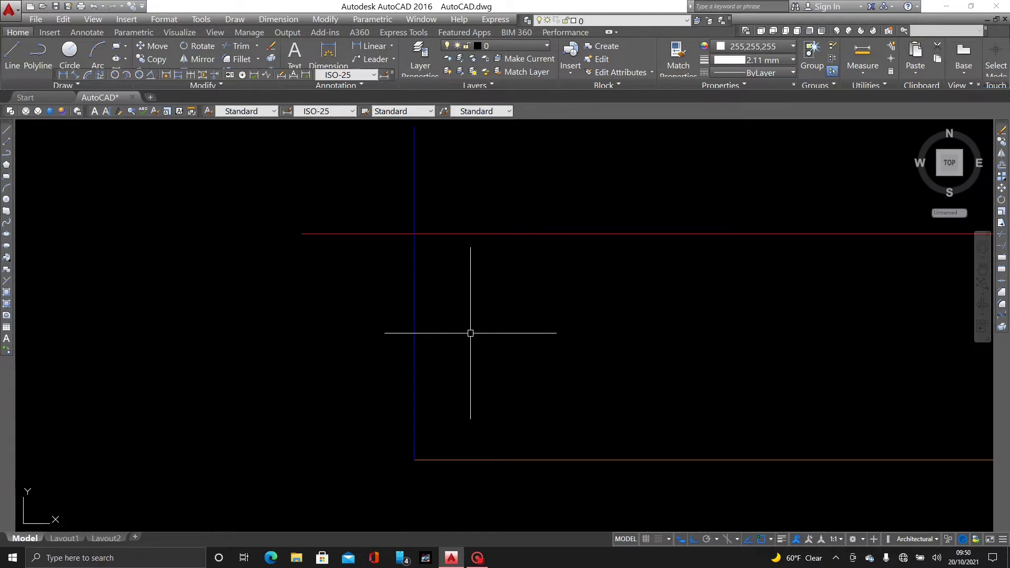
pyautogui.scroll(-2, 471, 333)
pyautogui.moveTo(416, 316); pyautogui.dragTo(339, 300, button='middle')
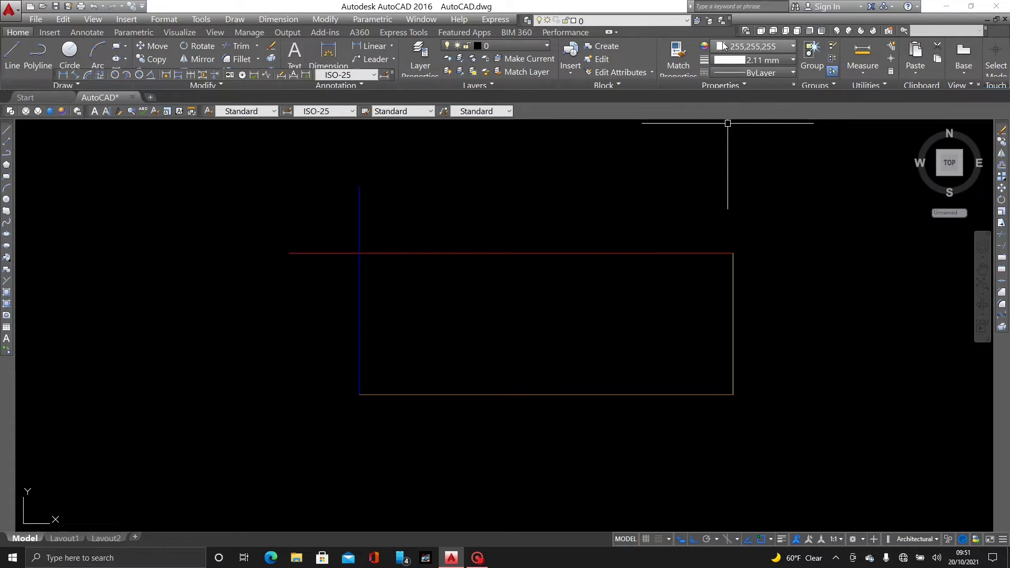
# Step: Load the ACAD_ISO02W100 ISO dash linetype through the Linetype Manager's Load list
pyautogui.click(729, 68)
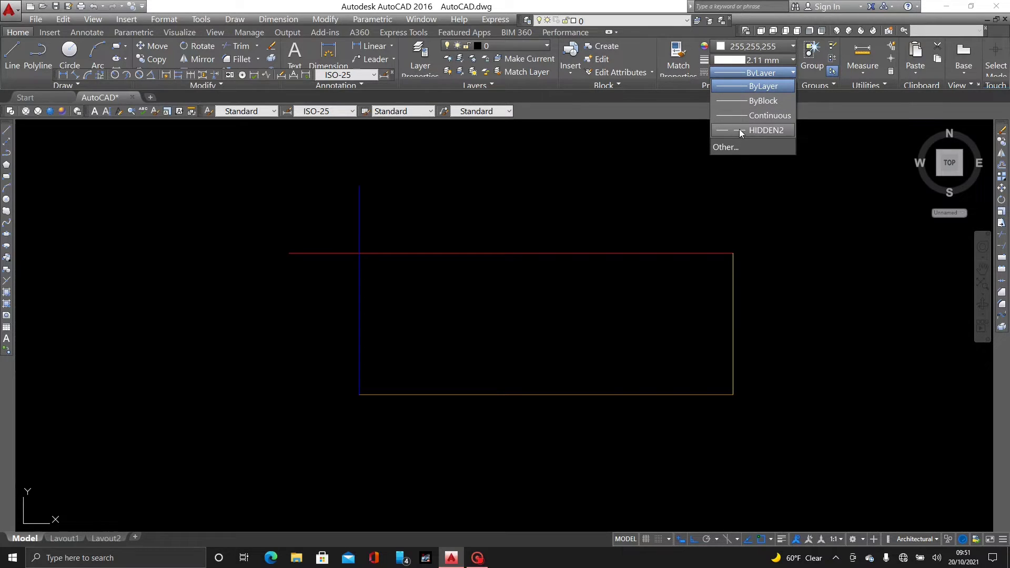
pyautogui.click(732, 155)
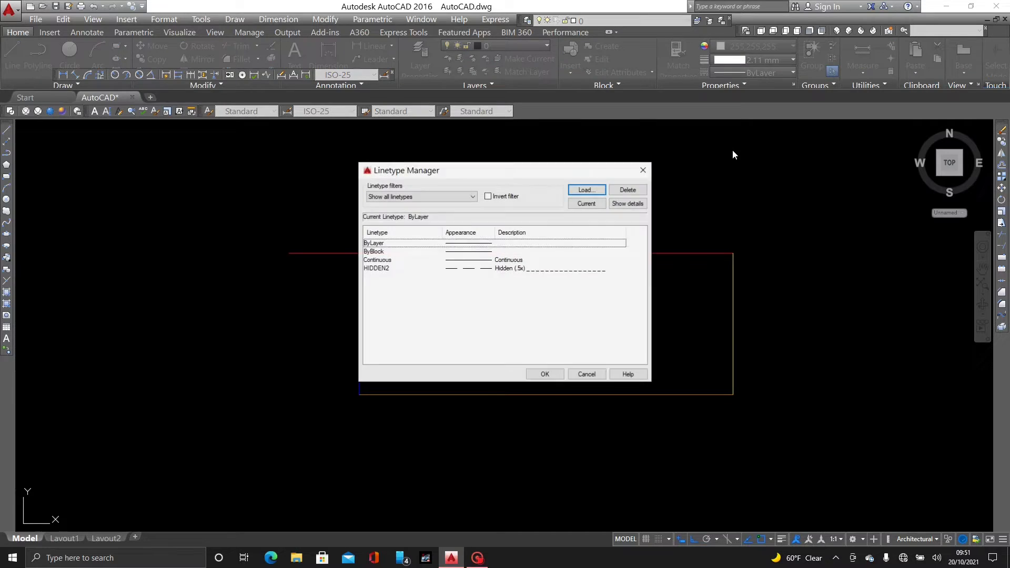
pyautogui.click(586, 191)
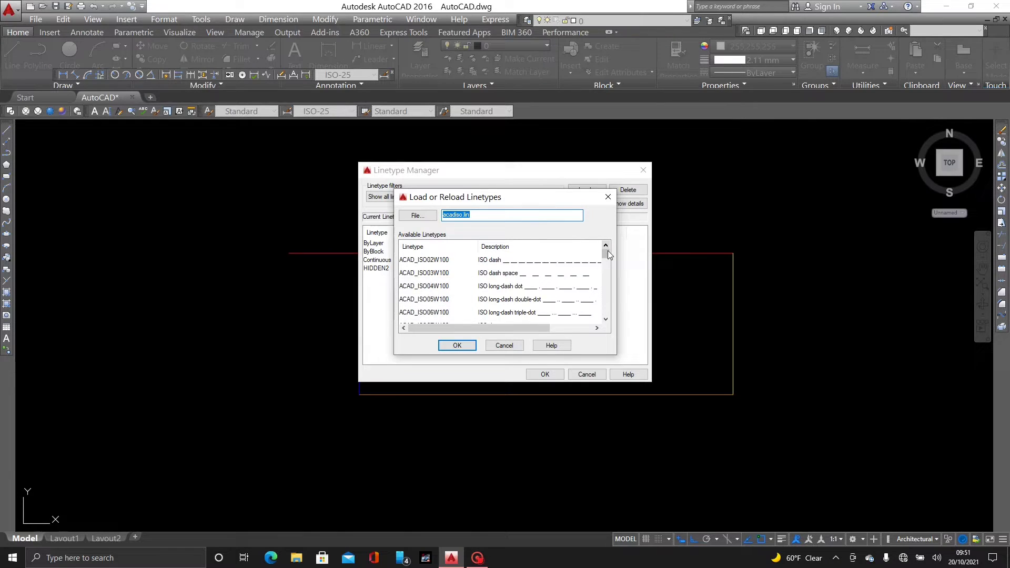
pyautogui.scroll(-3, 584, 285)
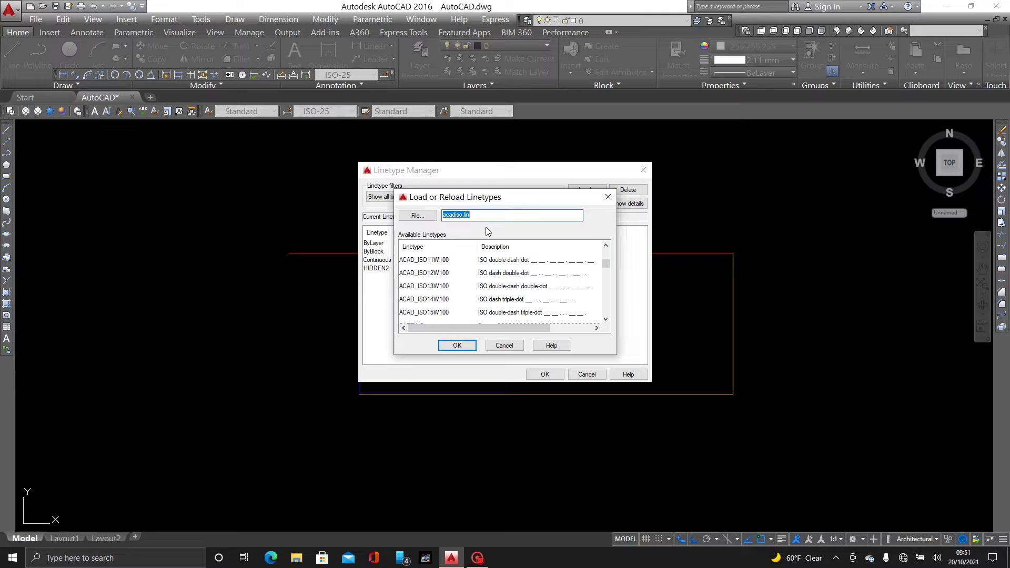
pyautogui.scroll(-2, 500, 288)
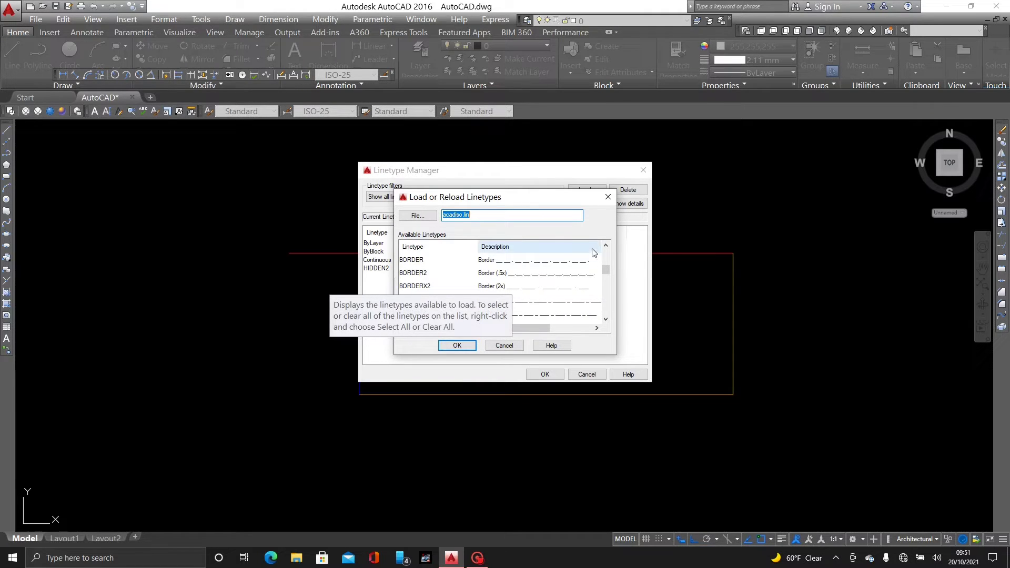
pyautogui.scroll(-2, 567, 260)
pyautogui.scroll(-3, 553, 264)
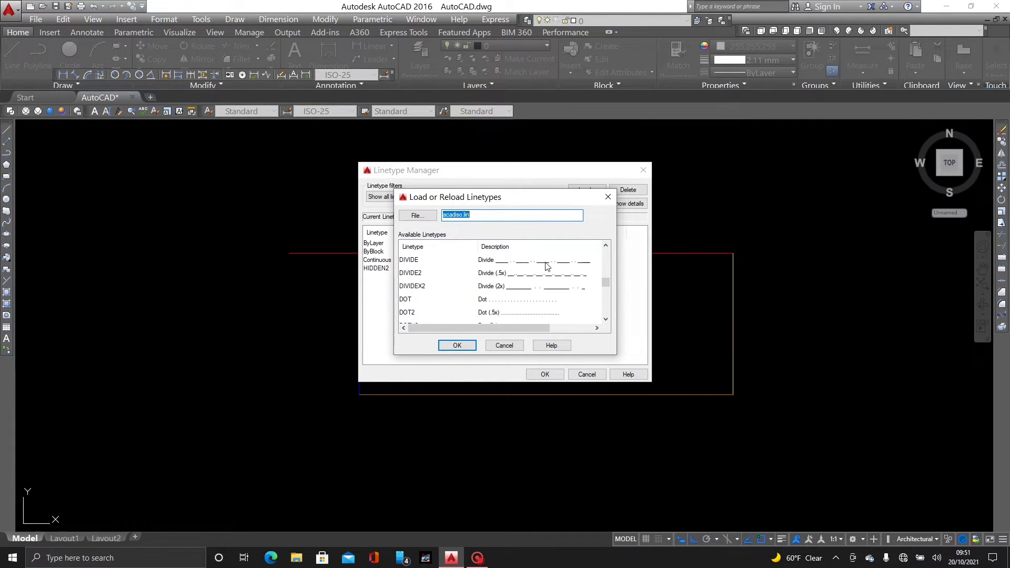
pyautogui.scroll(-2, 545, 272)
pyautogui.scroll(-2, 541, 280)
pyautogui.scroll(-2, 537, 292)
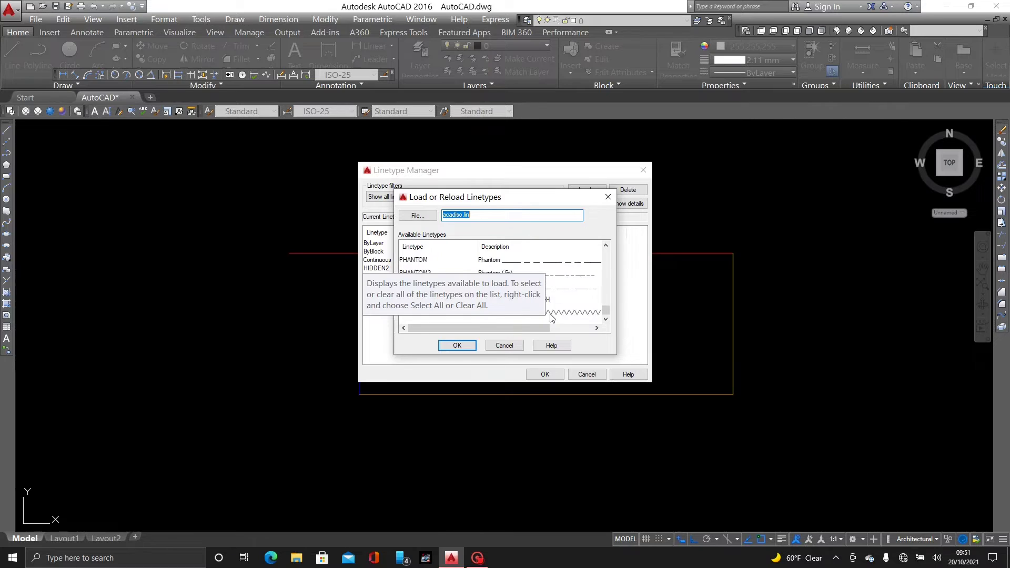
pyautogui.scroll(-1, 530, 302)
pyautogui.scroll(2, 550, 274)
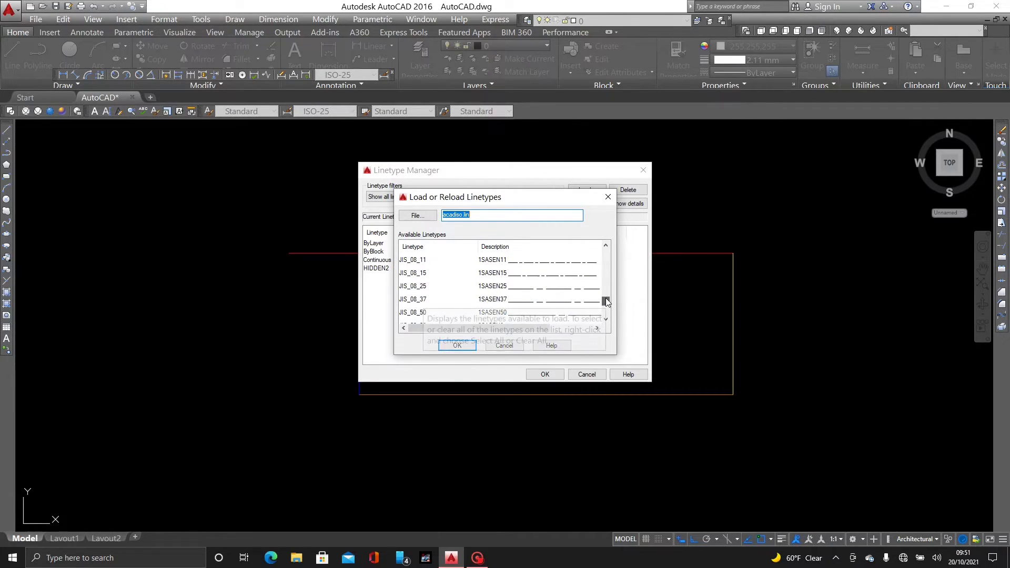
pyautogui.moveTo(607, 298); pyautogui.dragTo(605, 314)
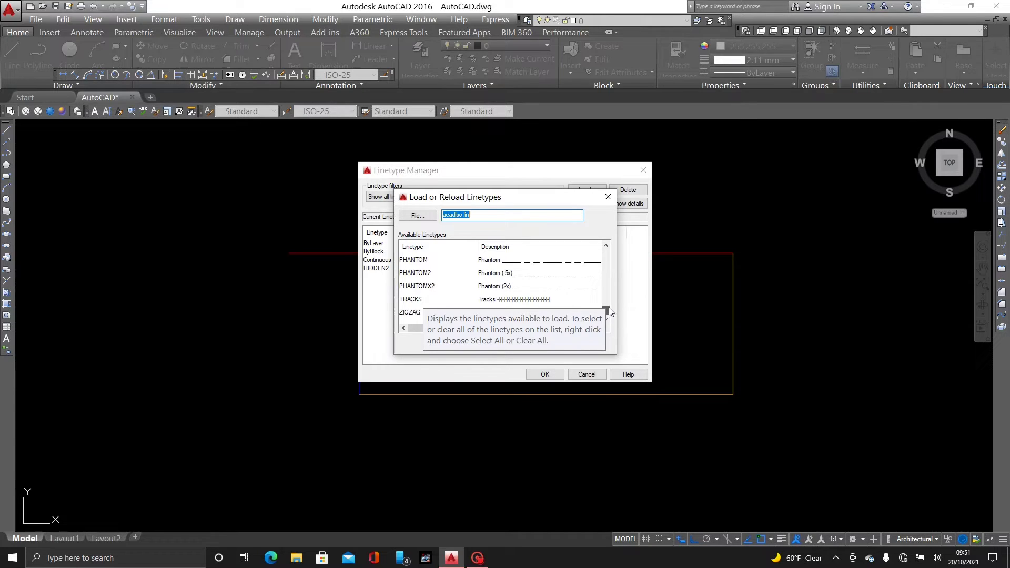
pyautogui.scroll(1, 608, 310)
pyautogui.moveTo(608, 310); pyautogui.dragTo(609, 299)
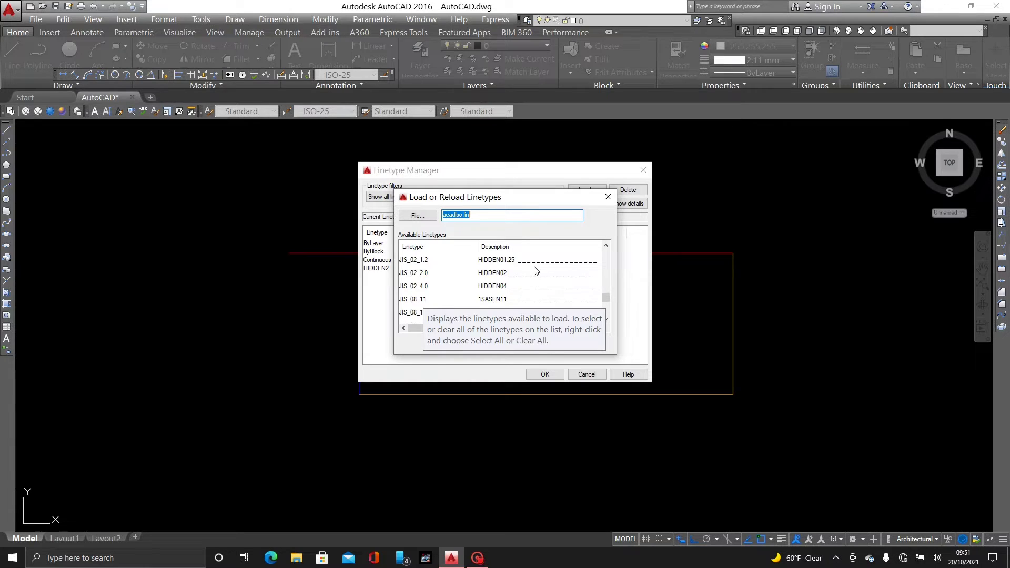
pyautogui.scroll(2, 535, 272)
pyautogui.scroll(1, 540, 272)
pyautogui.scroll(10, 555, 270)
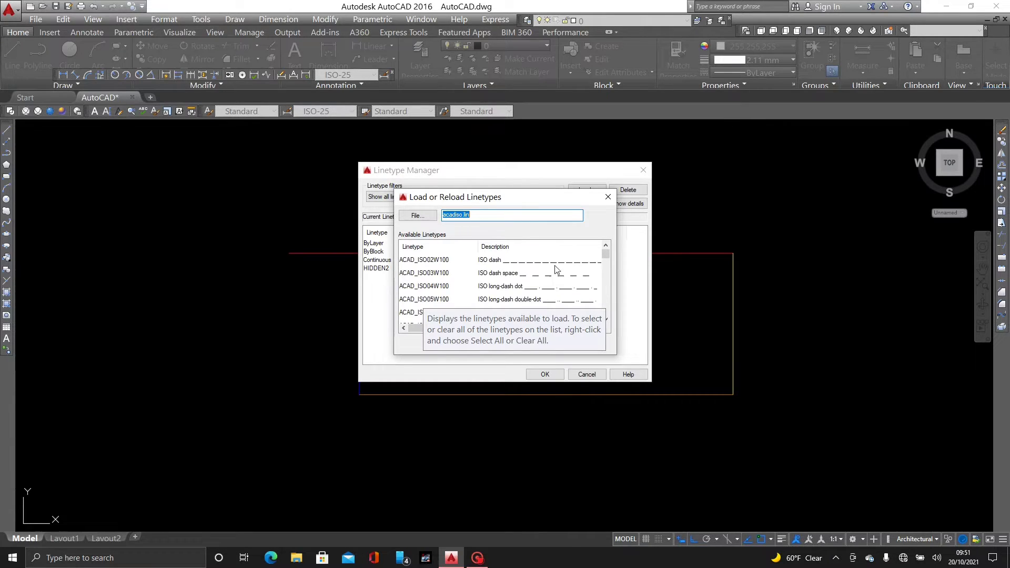
pyautogui.click(528, 261)
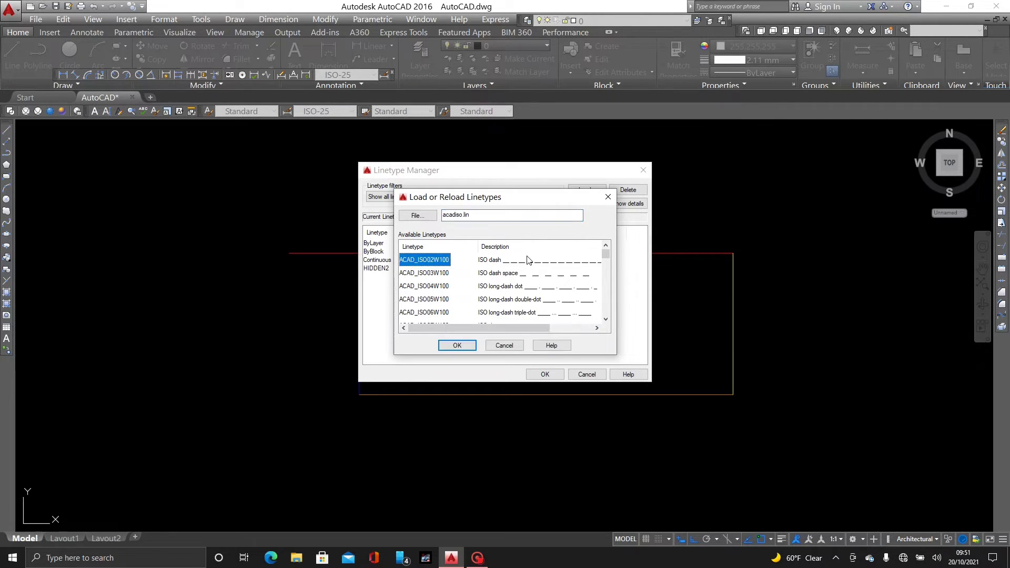
pyautogui.click(497, 273)
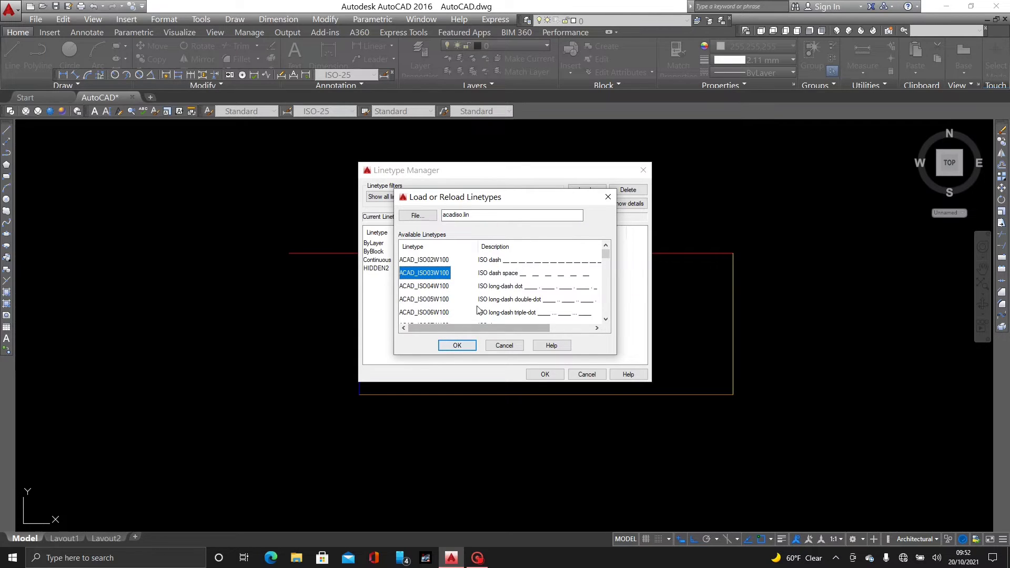
pyautogui.click(503, 262)
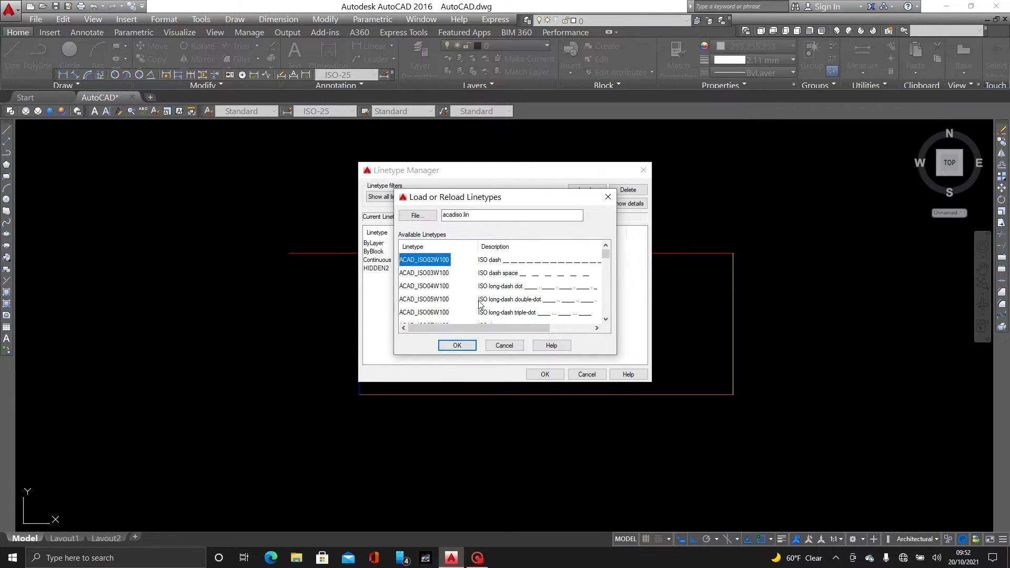
pyautogui.click(463, 352)
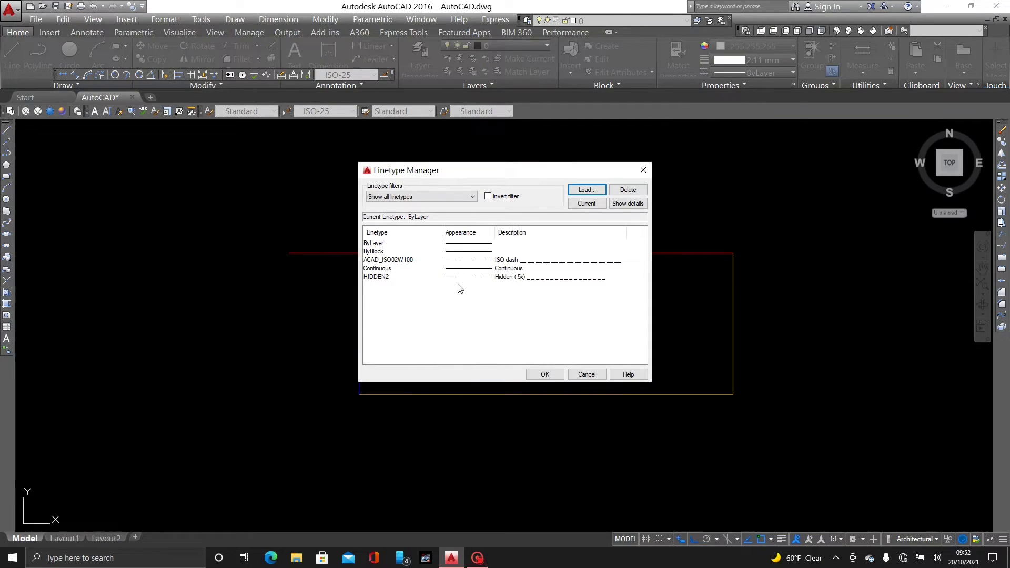
pyautogui.press('Escape')
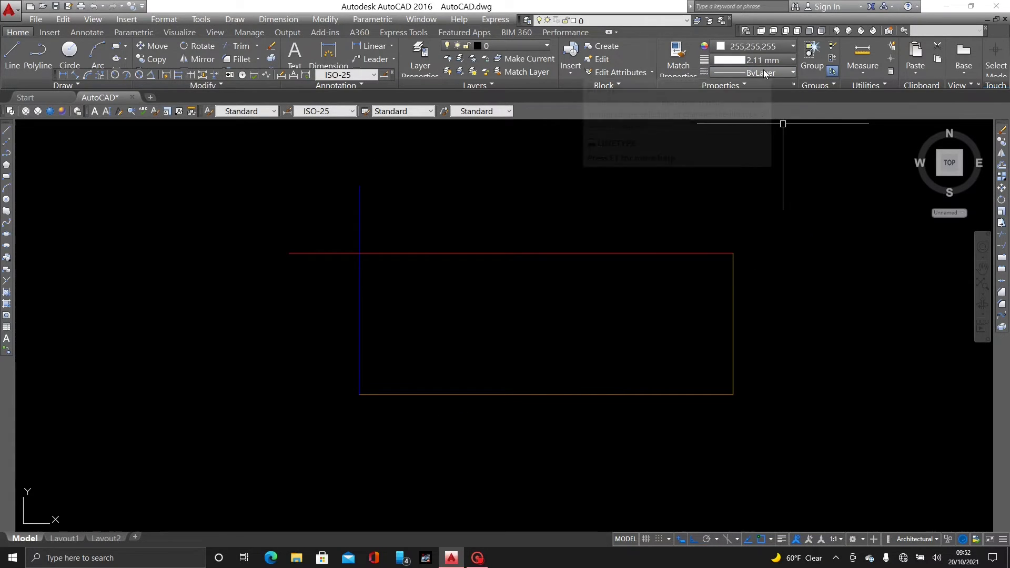
pyautogui.click(759, 74)
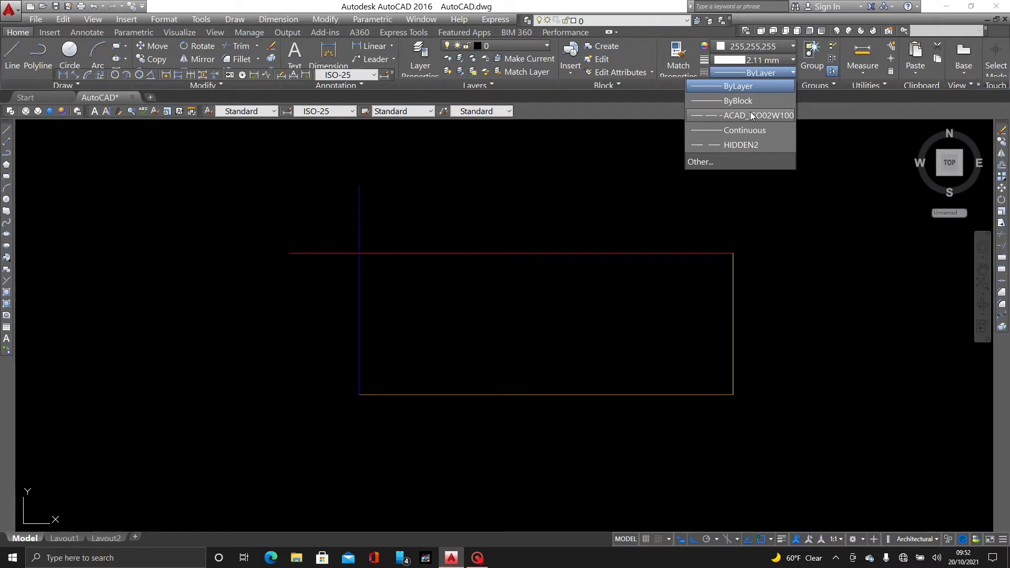
pyautogui.click(569, 166)
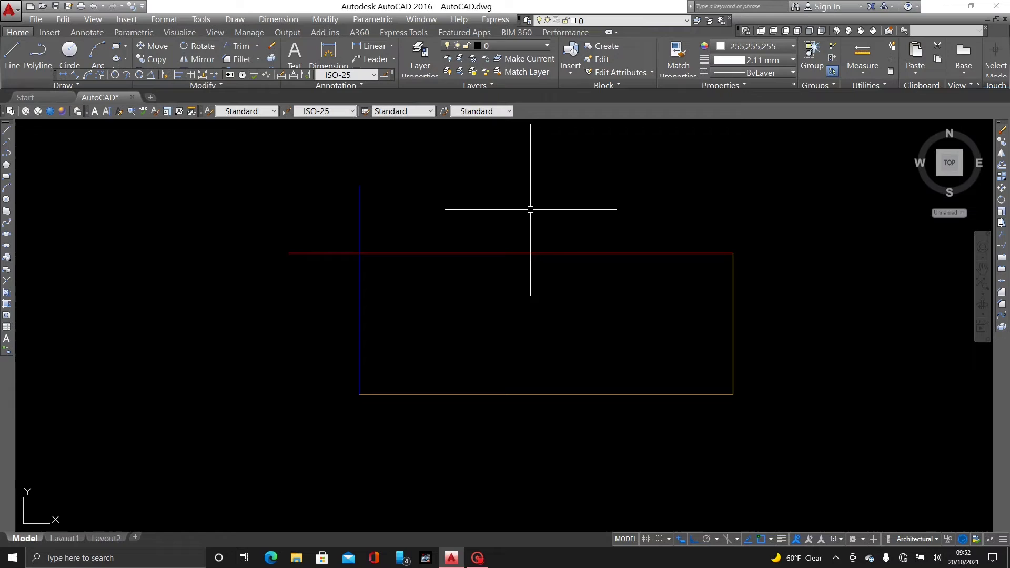
# Step: Give the red top line a 2.11 mm lineweight
pyautogui.click(545, 253)
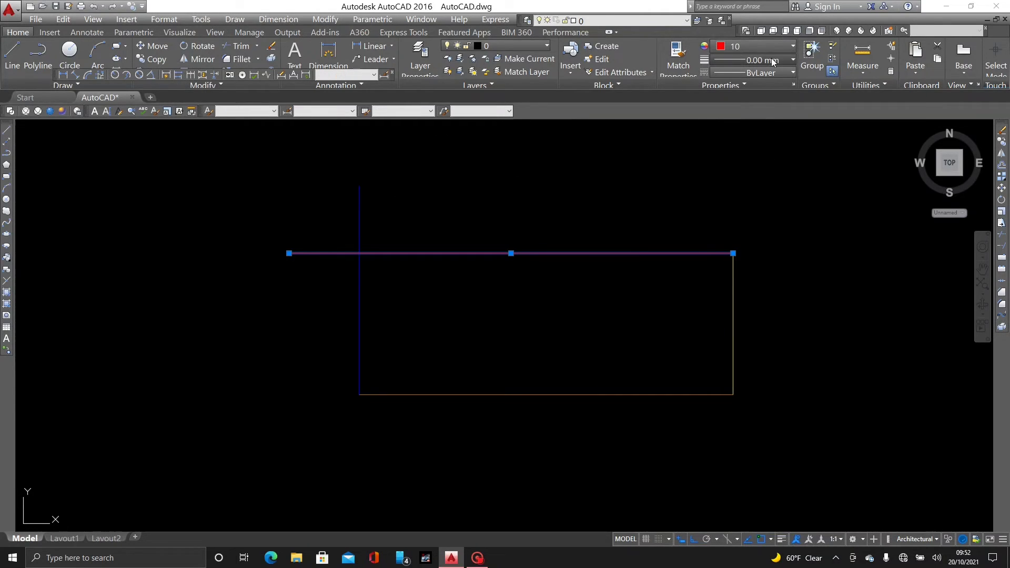
pyautogui.click(773, 63)
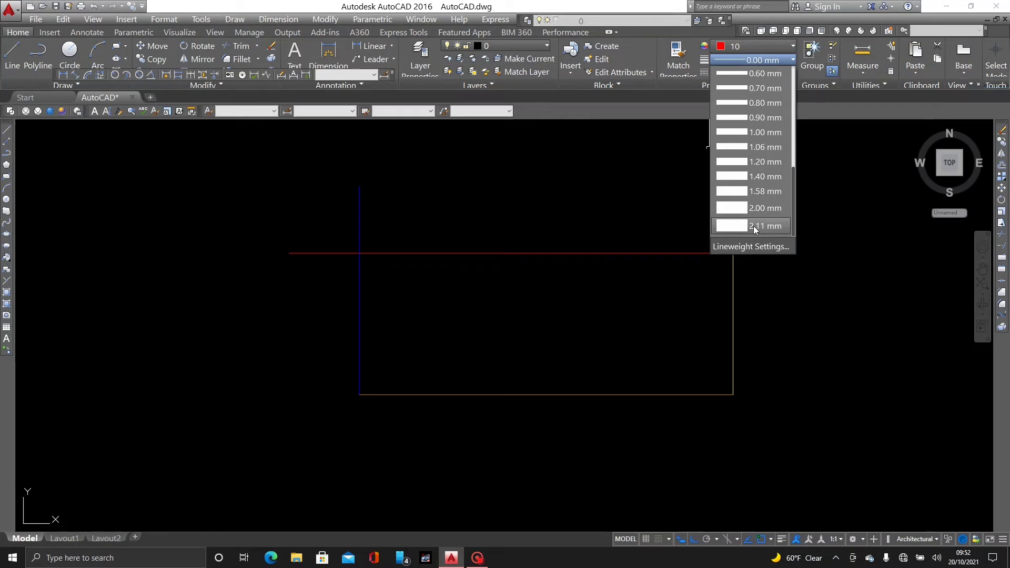
pyautogui.click(754, 226)
pyautogui.press('Escape')
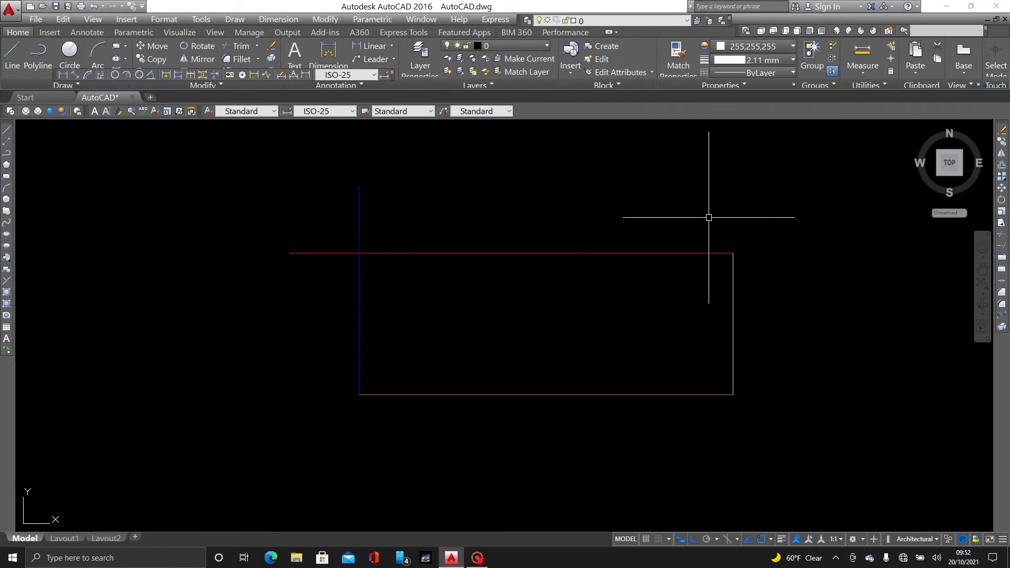
# Step: Apply the ACAD_ISO02W100 dash linetype to the red top line
pyautogui.moveTo(667, 218); pyautogui.dragTo(588, 282)
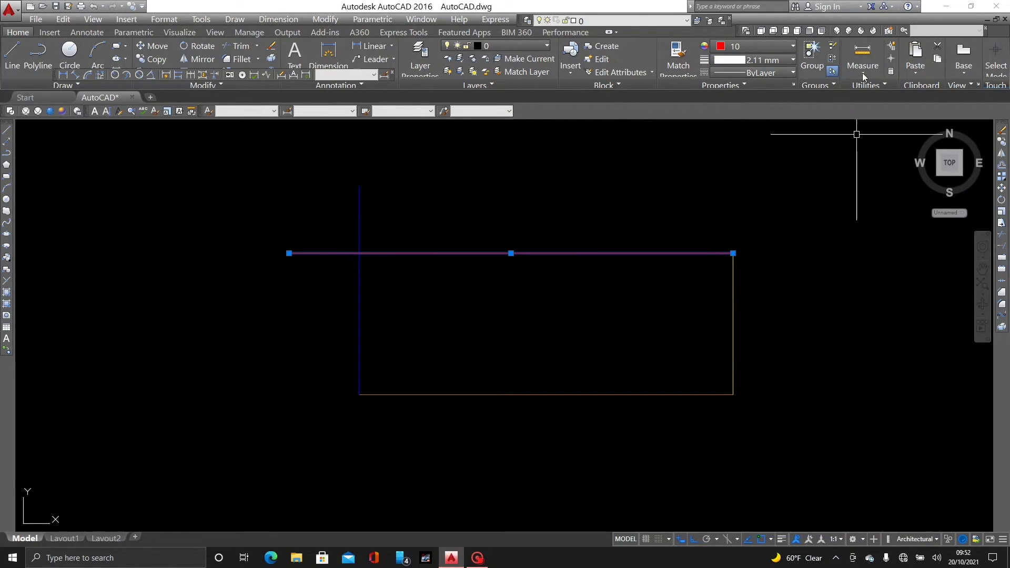
pyautogui.click(754, 72)
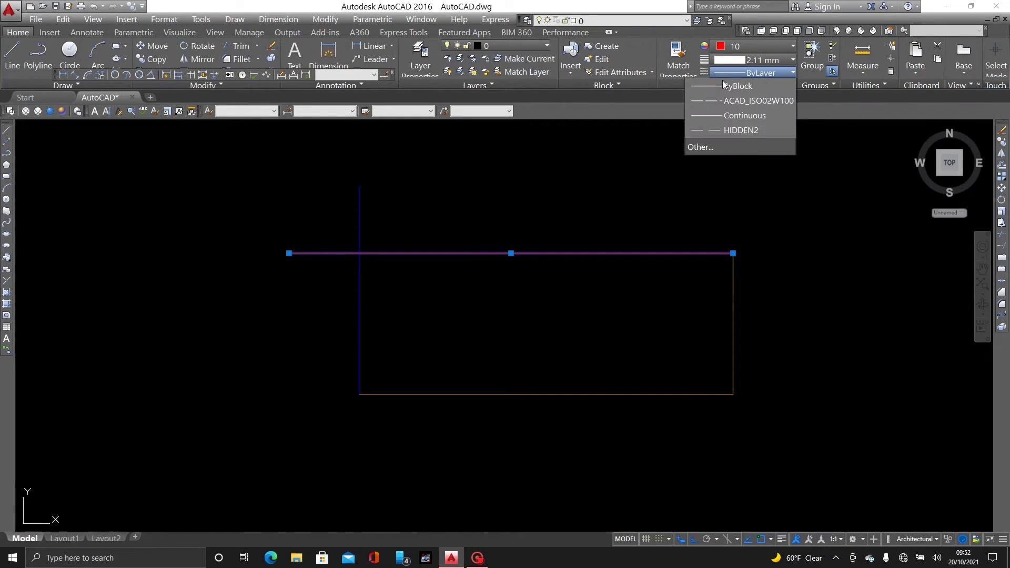
pyautogui.click(758, 116)
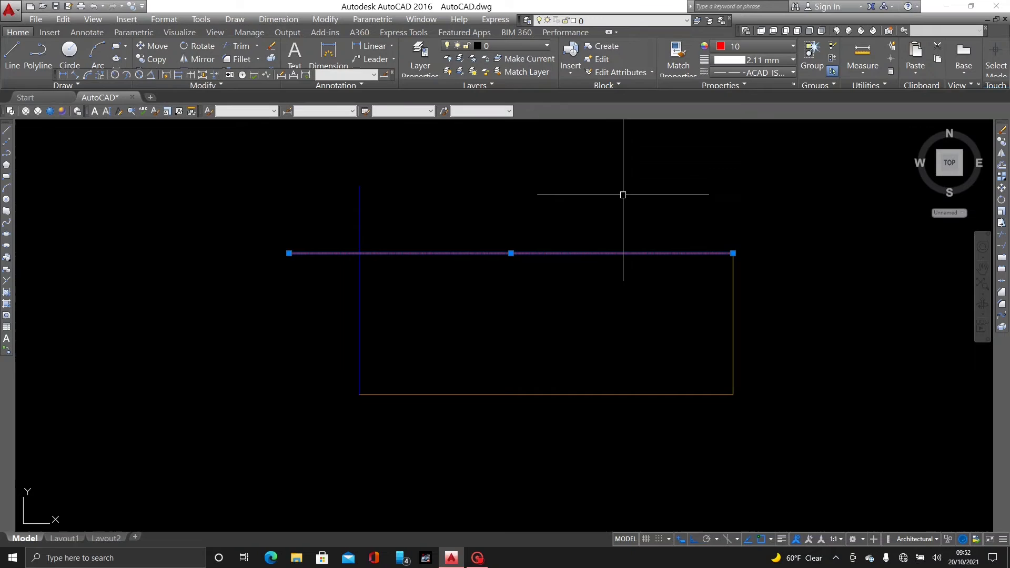
pyautogui.press('Escape')
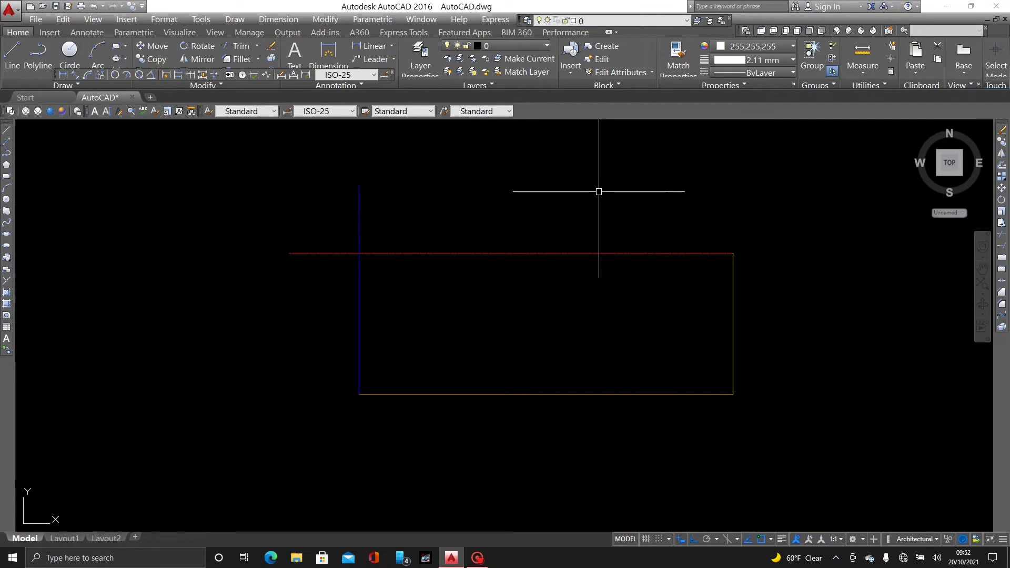
pyautogui.scroll(2, 408, 303)
pyautogui.scroll(2, 483, 185)
pyautogui.scroll(2, 449, 197)
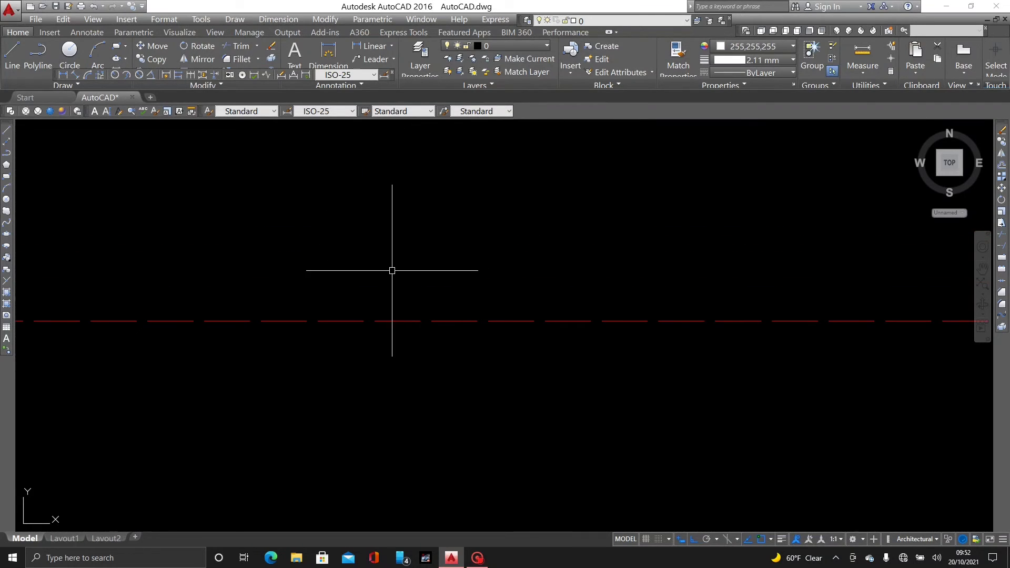
pyautogui.moveTo(428, 315); pyautogui.dragTo(687, 281, button='middle')
pyautogui.scroll(-2, 368, 281)
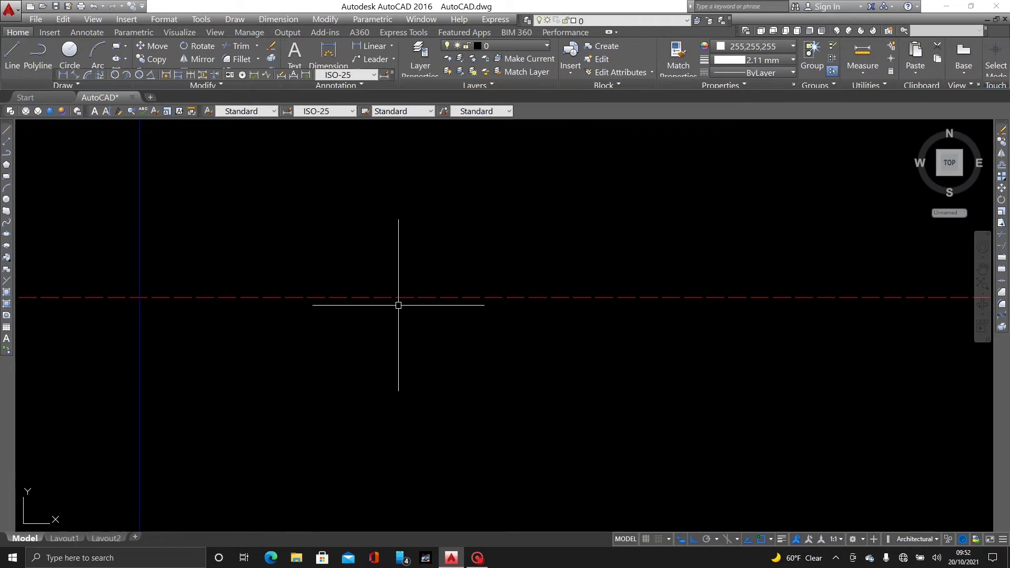
pyautogui.scroll(-2, 399, 305)
pyautogui.moveTo(410, 311); pyautogui.dragTo(373, 190, button='middle')
pyautogui.scroll(-2, 347, 225)
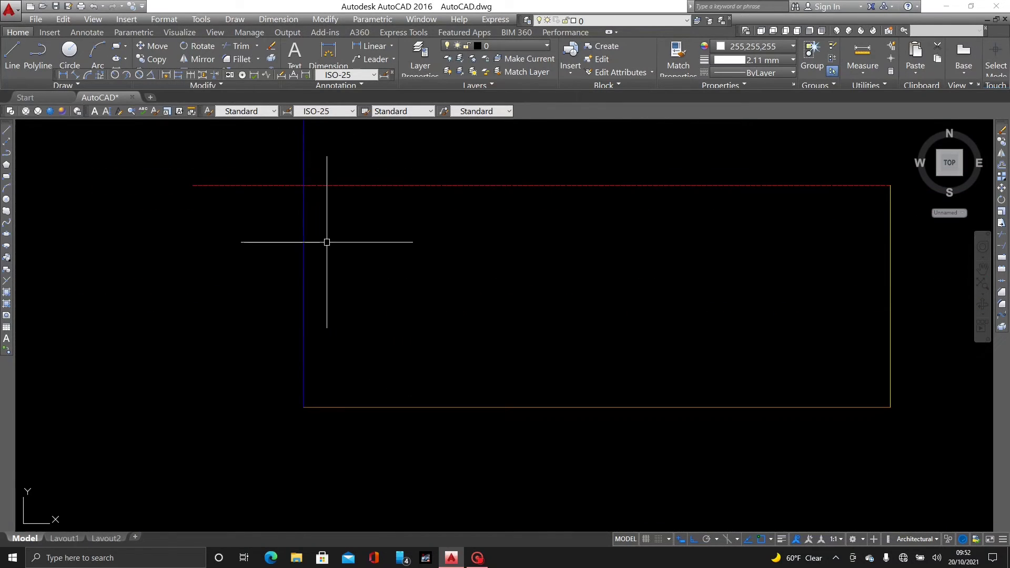
# Step: Set the blue left line's linetype to HIDDEN2, deselect it, and pan to check the dashes
pyautogui.click(302, 234)
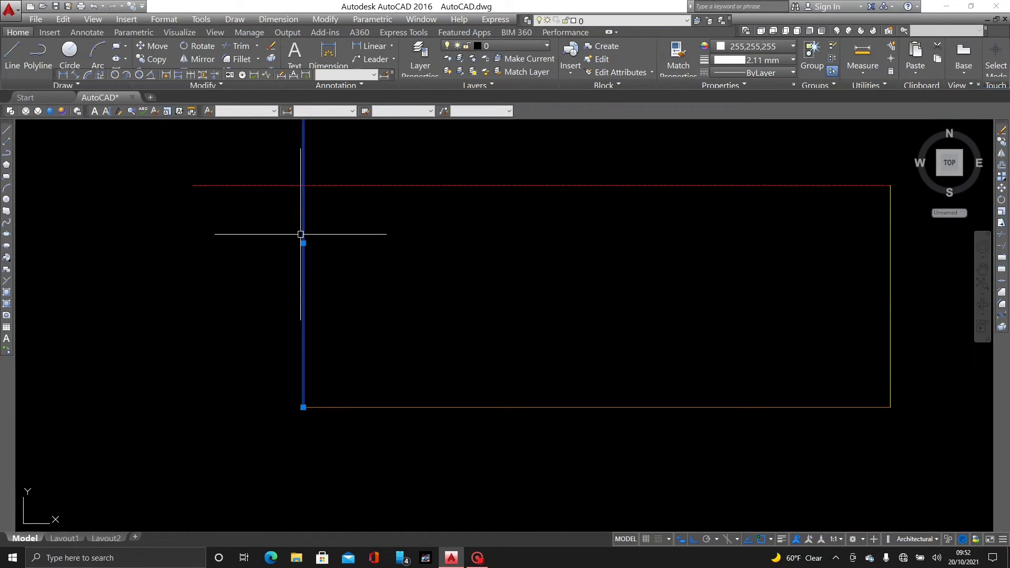
pyautogui.click(727, 72)
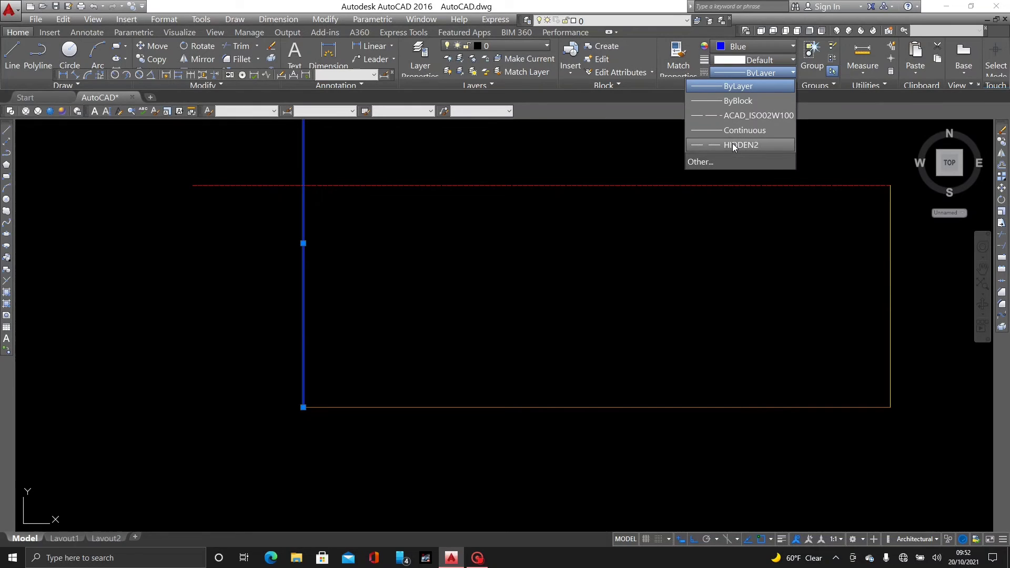
pyautogui.click(732, 143)
pyautogui.press('Escape')
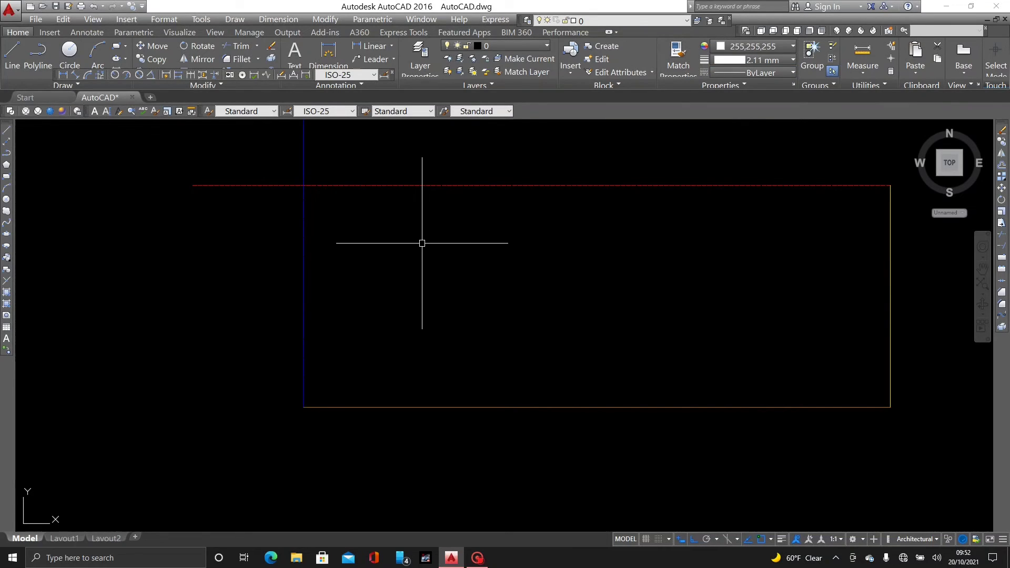
pyautogui.scroll(3, 300, 271)
pyautogui.scroll(-2, 217, 282)
pyautogui.scroll(-3, 270, 250)
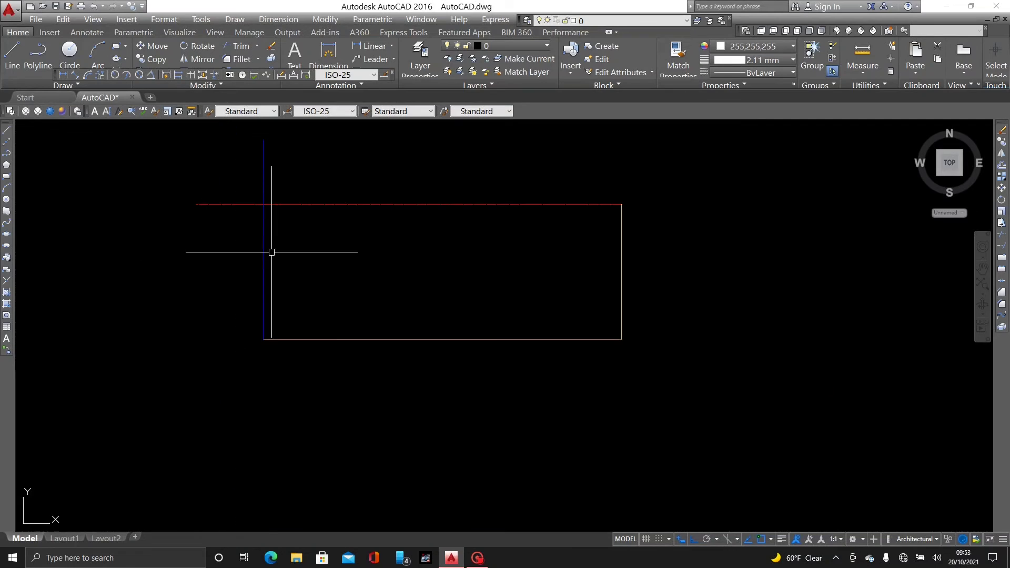
pyautogui.scroll(-2, 303, 281)
pyautogui.moveTo(303, 282); pyautogui.dragTo(269, 321, button='middle')
pyautogui.scroll(3, 244, 318)
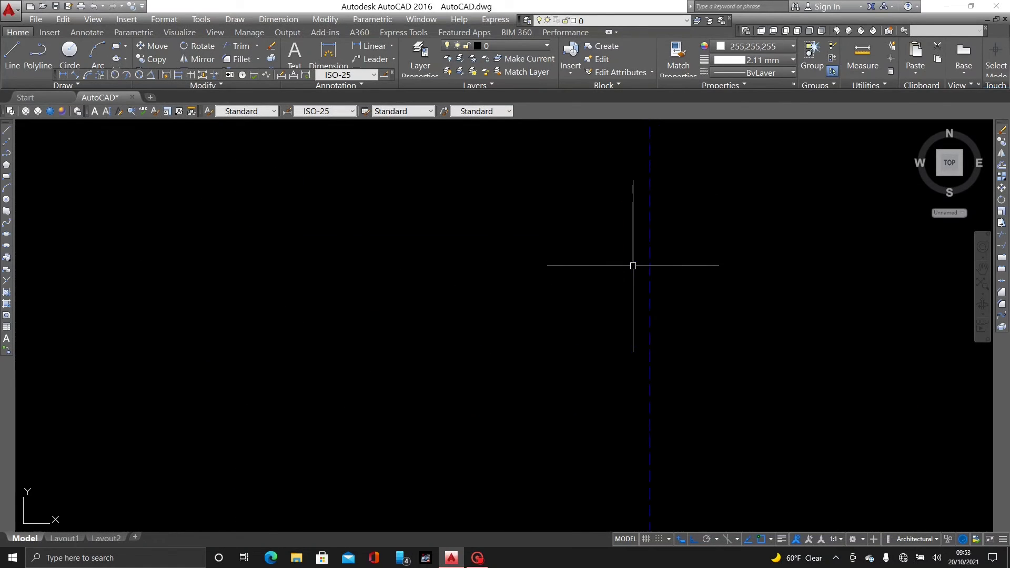
pyautogui.moveTo(737, 272); pyautogui.dragTo(288, 285, button='middle')
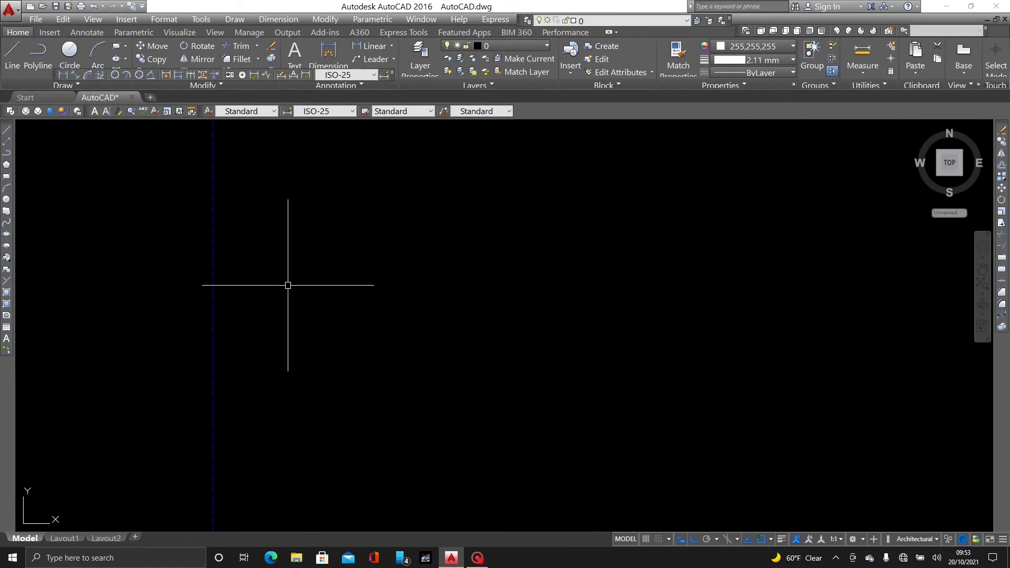
pyautogui.moveTo(340, 257); pyautogui.dragTo(430, 253, button='middle')
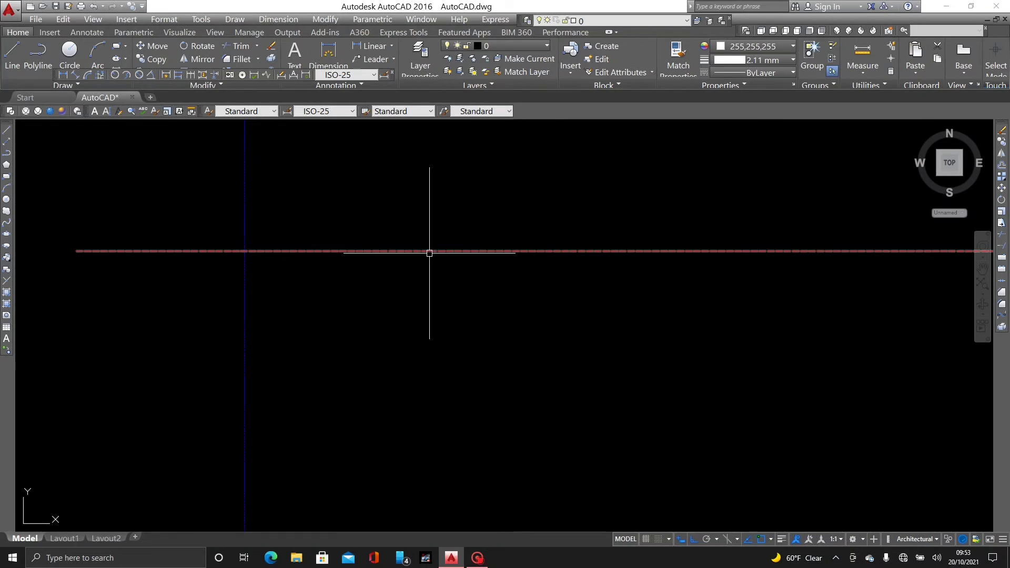
pyautogui.click(742, 82)
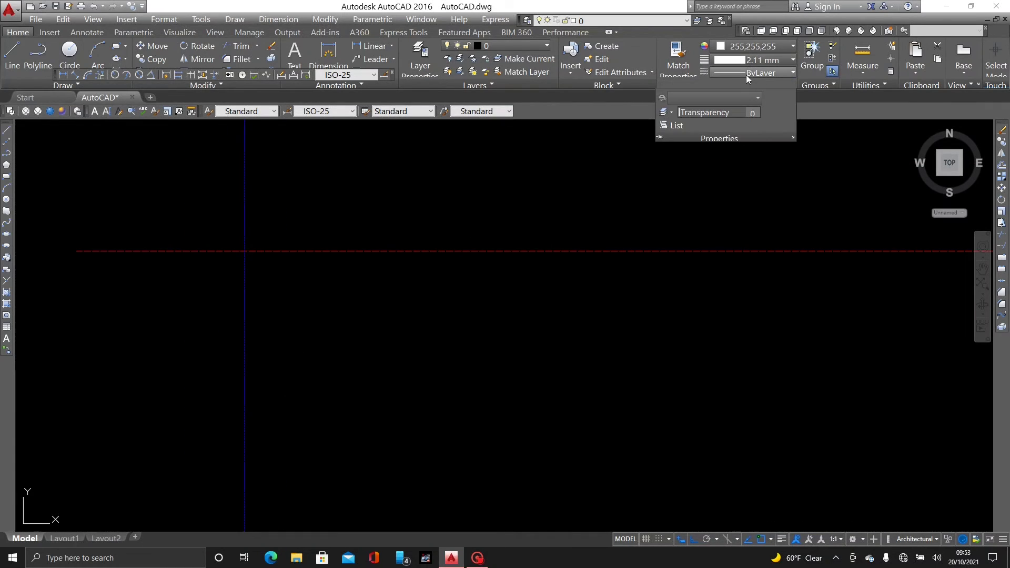
pyautogui.click(821, 198)
pyautogui.click(655, 187)
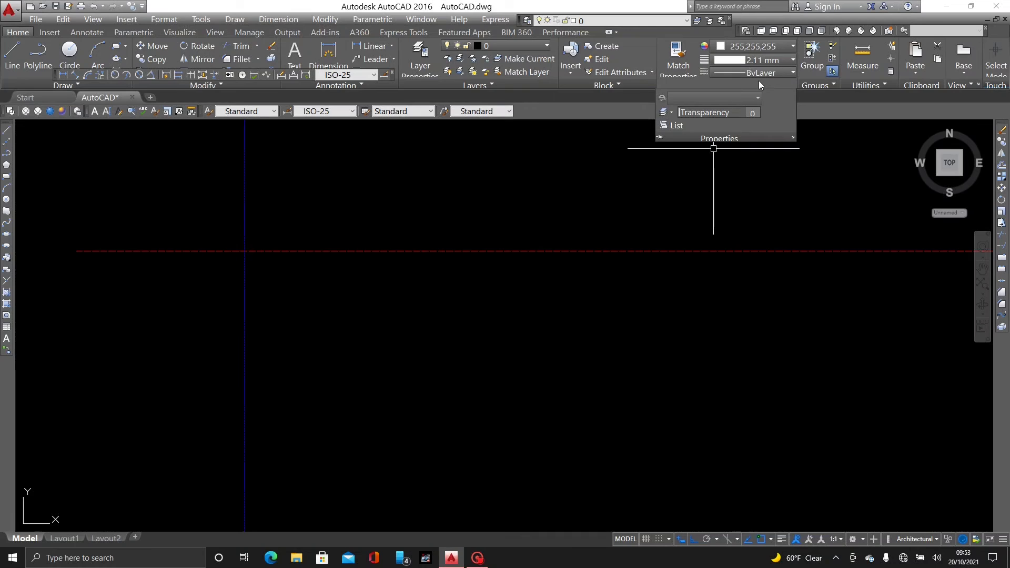
pyautogui.click(744, 71)
pyautogui.click(723, 159)
pyautogui.click(585, 191)
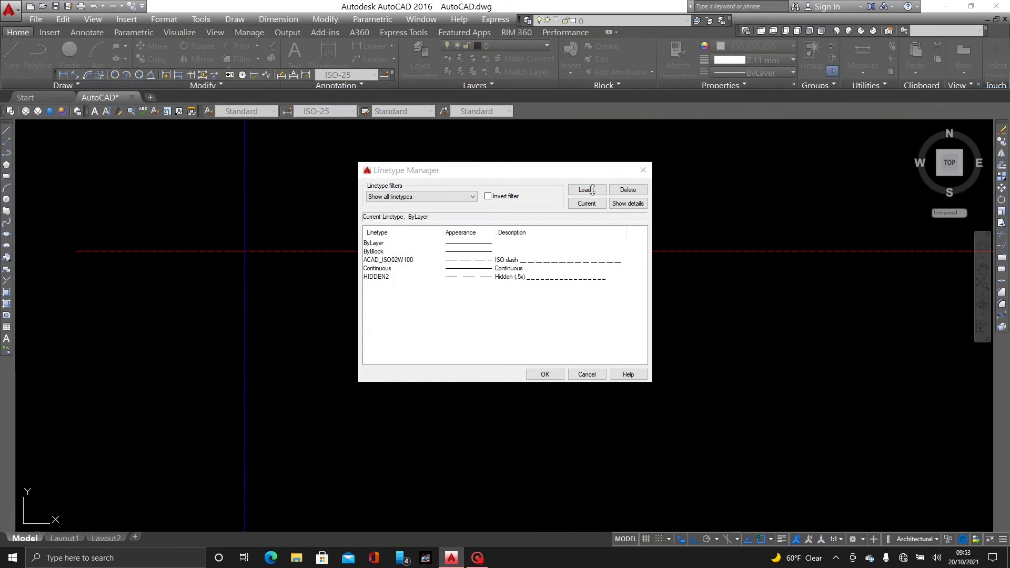
pyautogui.scroll(-1, 505, 292)
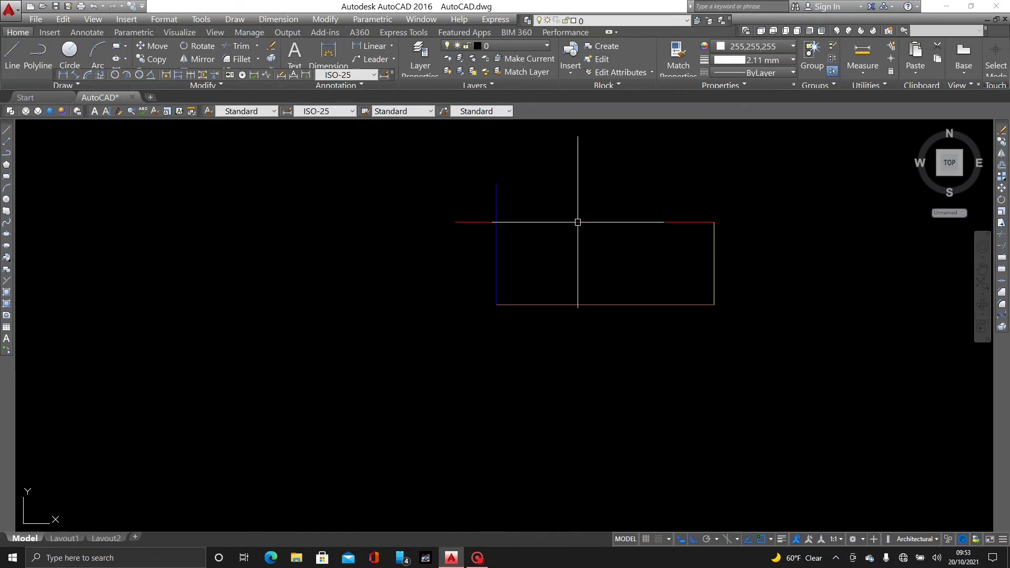
pyautogui.moveTo(590, 236); pyautogui.dragTo(485, 242, button='middle')
pyautogui.scroll(5, 485, 241)
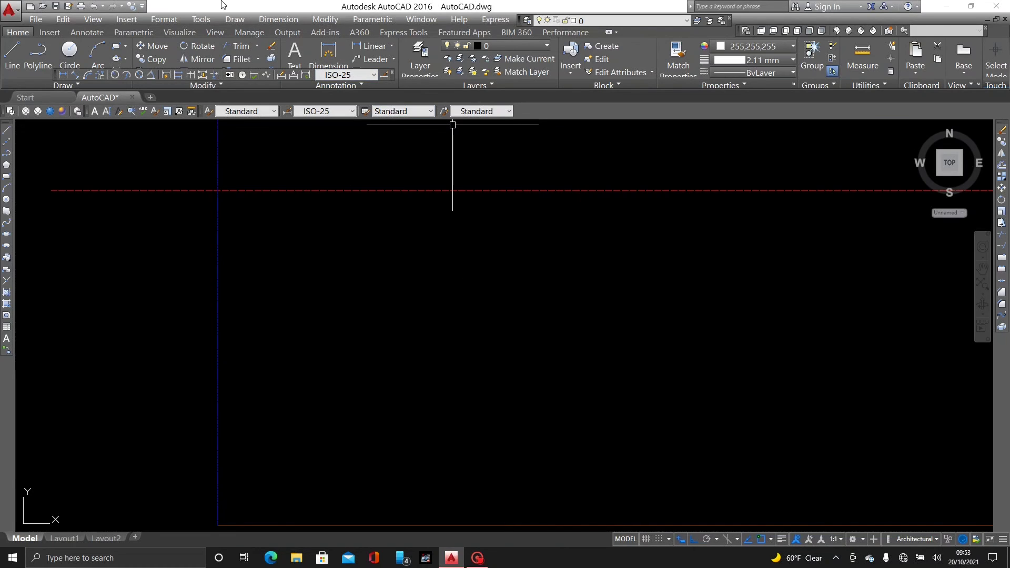
pyautogui.scroll(-2, 385, 234)
pyautogui.scroll(-2, 391, 235)
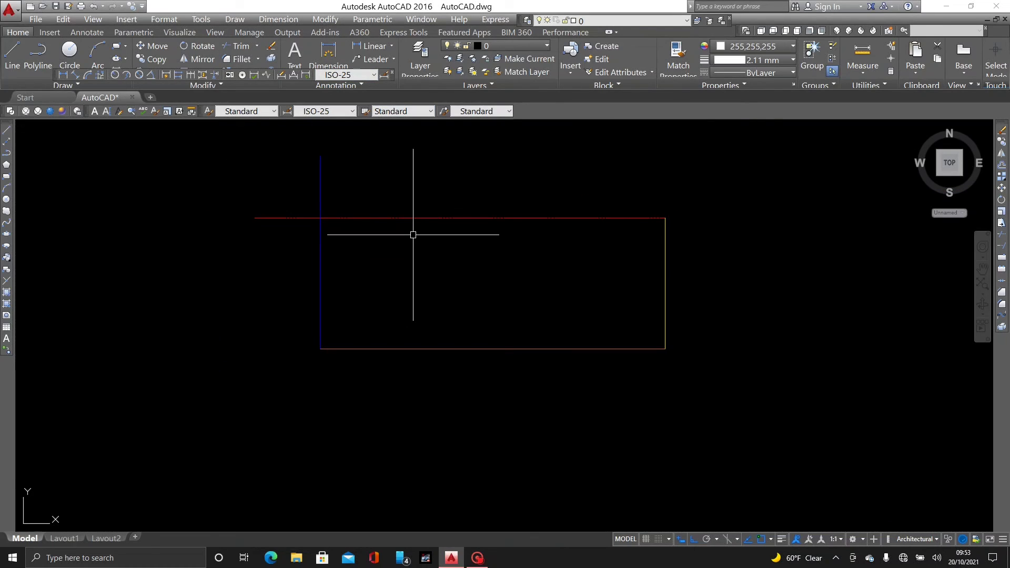